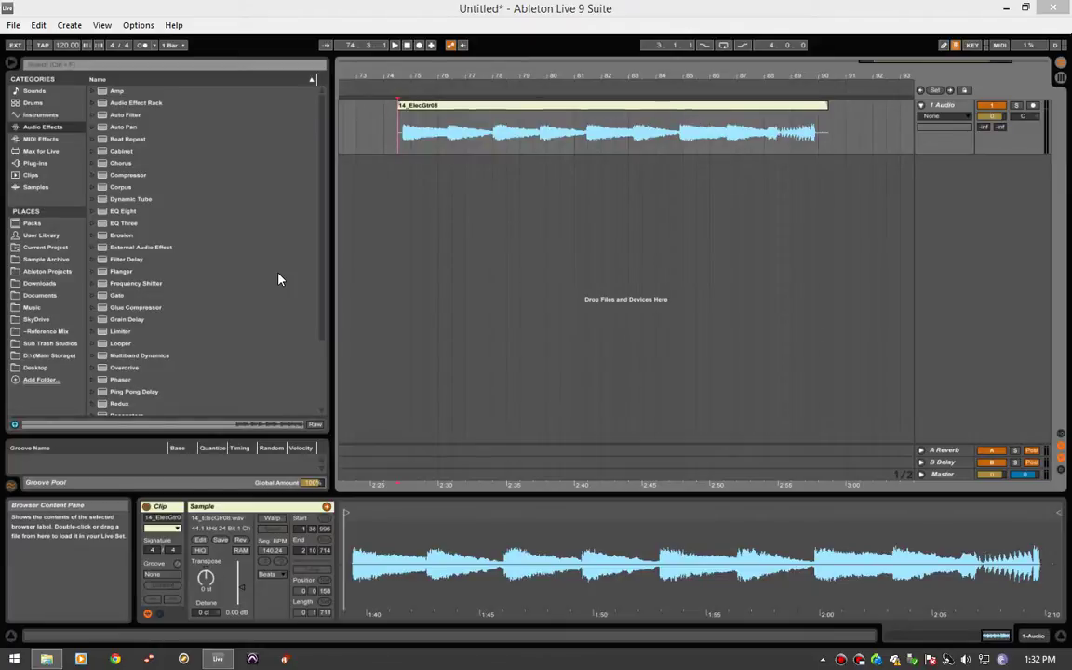
# - Look inside the DDMF folder of the installed plug-ins, and collapse it again
pyautogui.click(35, 163)
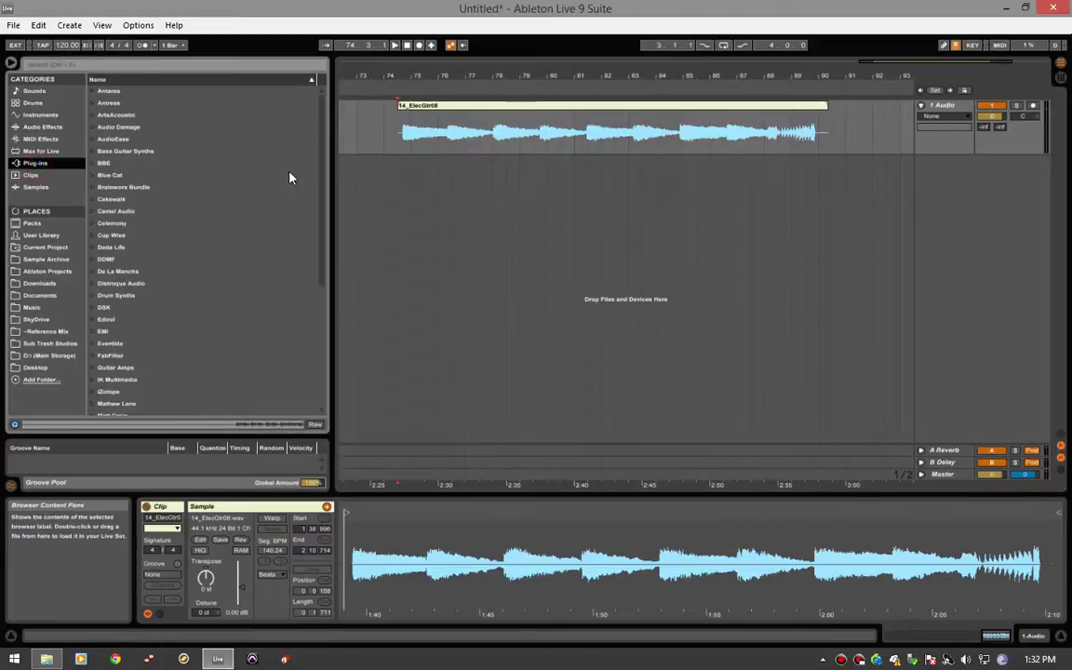
pyautogui.click(90, 258)
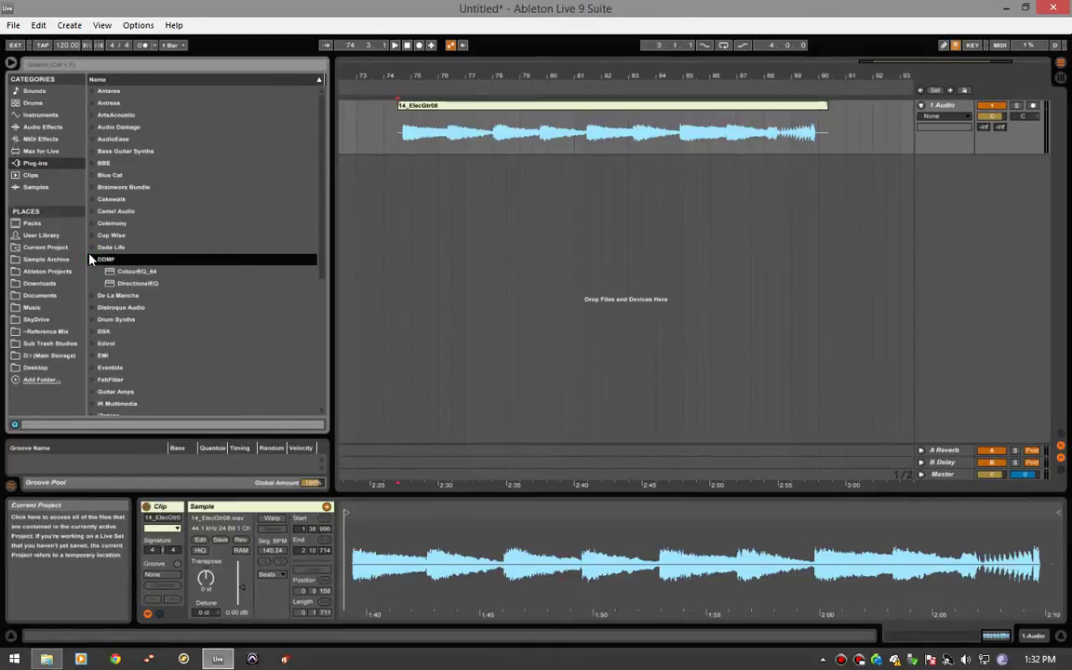
pyautogui.click(91, 258)
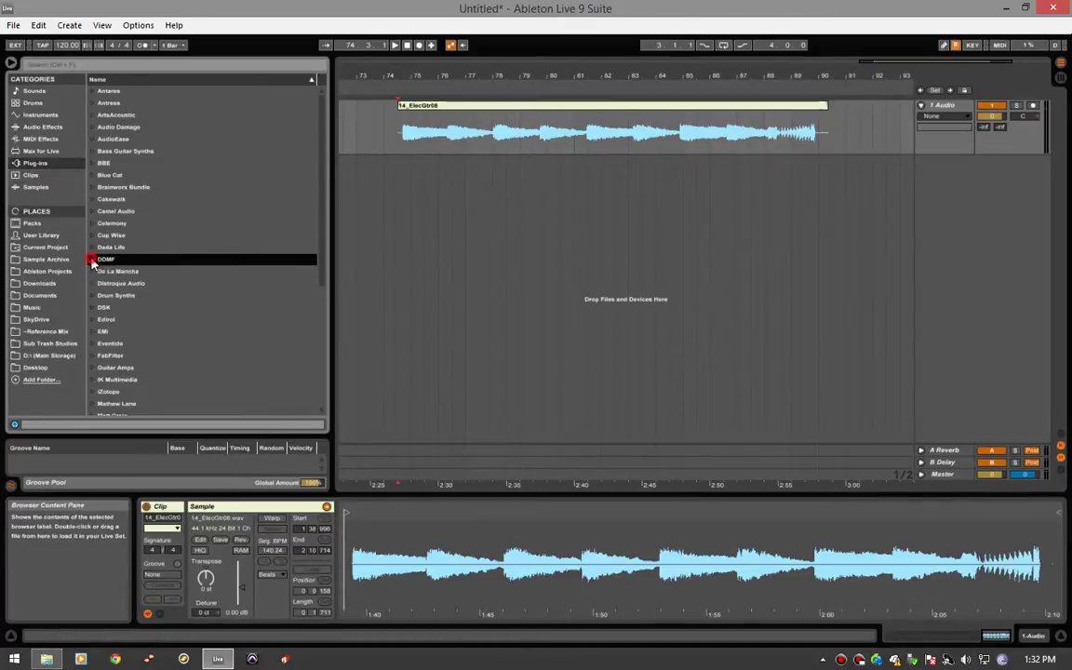
# - Add an Audio Effect Rack to the 1 Audio track and show its chain list
pyautogui.click(42, 127)
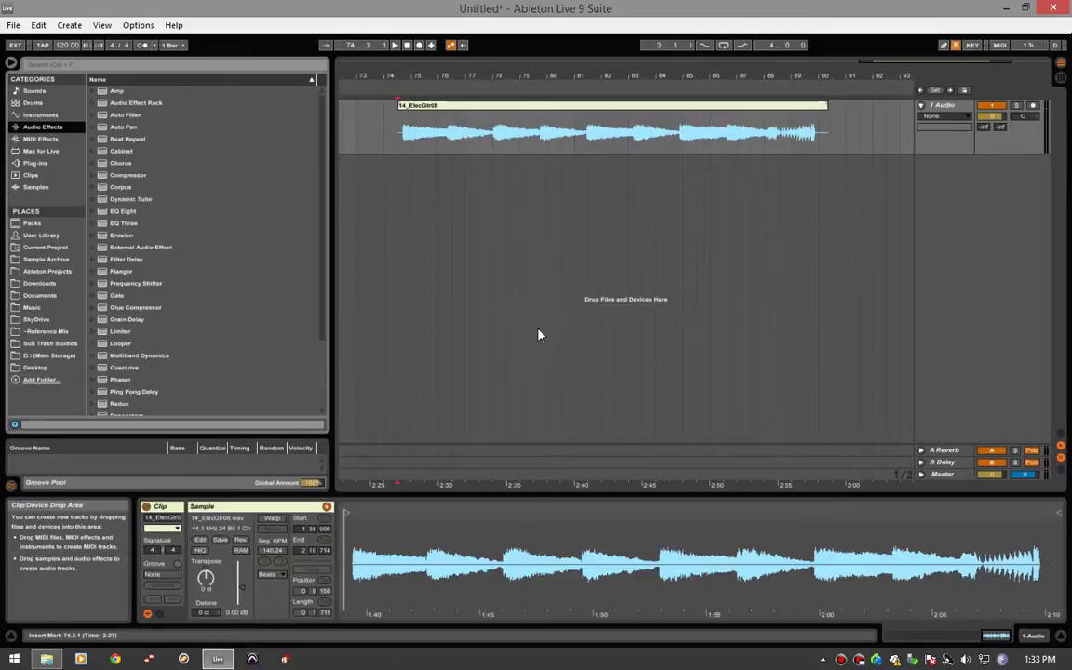
pyautogui.click(1036, 637)
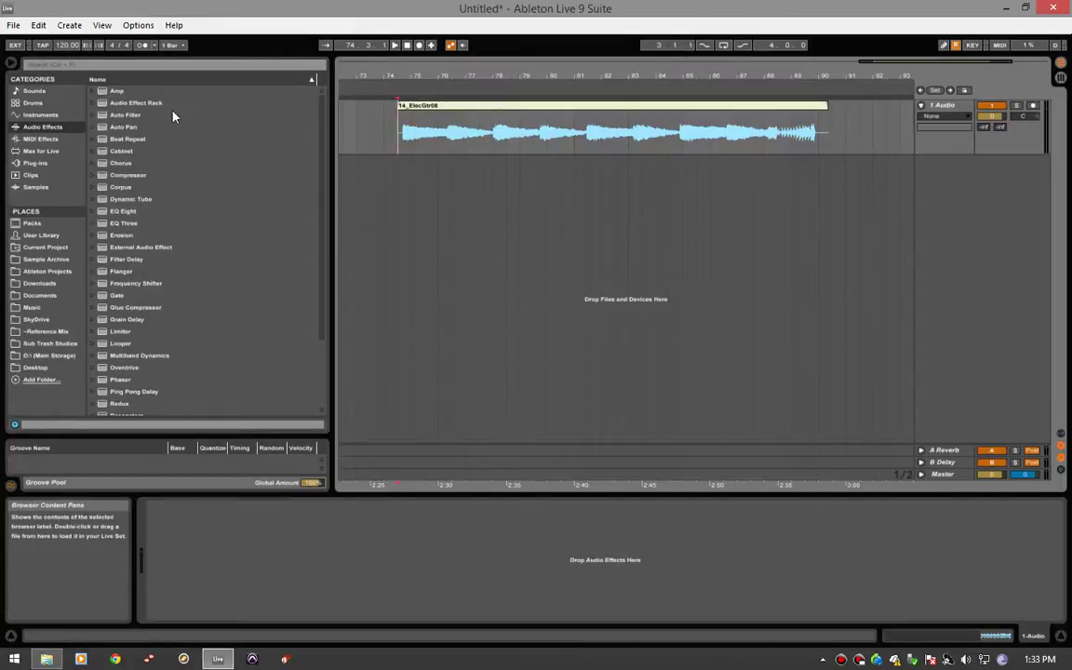
pyautogui.moveTo(139, 103); pyautogui.dragTo(360, 521)
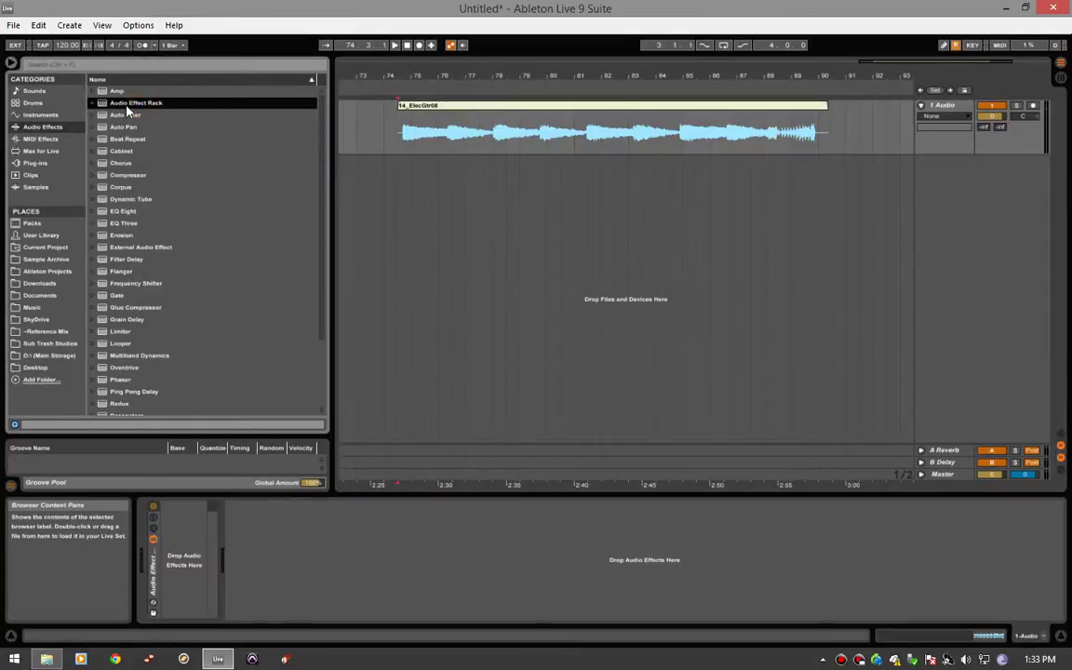
pyautogui.doubleClick(151, 539)
# - Add an EQ Eight as a chain in the rack and set its mode to L/R, editing the L channel
pyautogui.moveTo(122, 211); pyautogui.dragTo(327, 590)
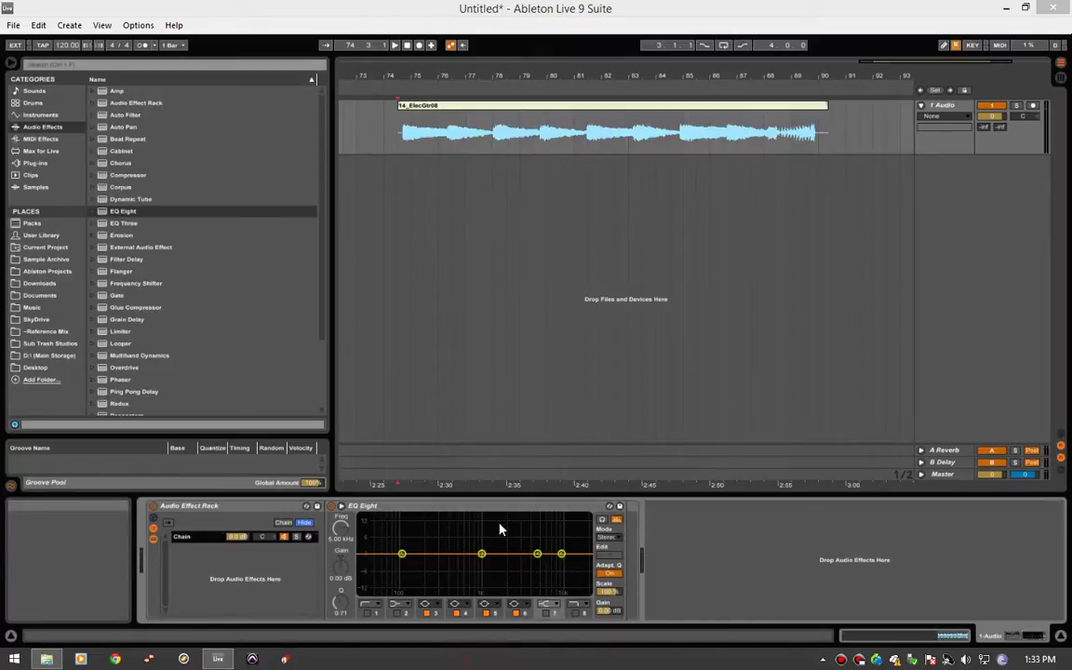
pyautogui.click(607, 537)
pyautogui.click(608, 556)
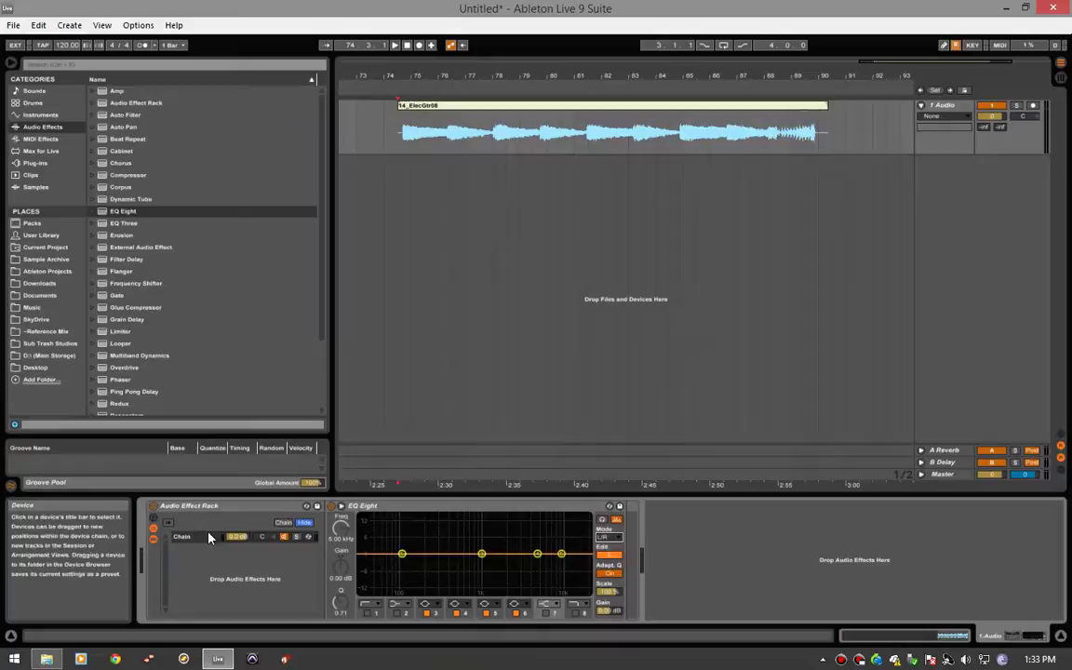
# - Duplicate the EQ chain, solo the original, and set the duplicate's EQ Eight to edit the R channel
pyautogui.hotkey('ctrl', 'd')
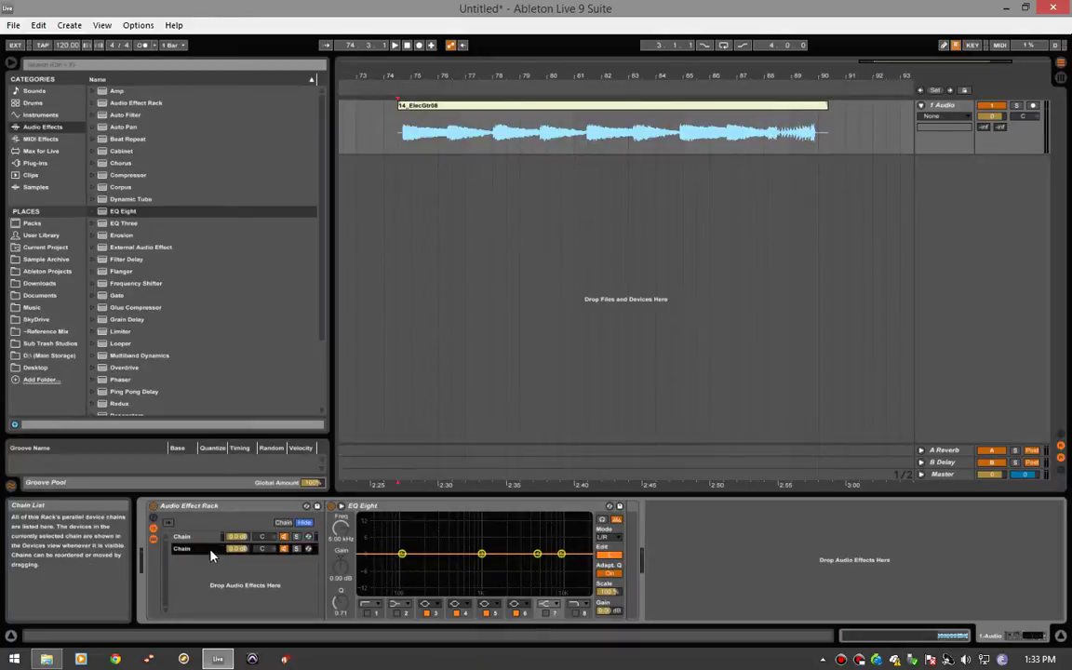
pyautogui.click(297, 537)
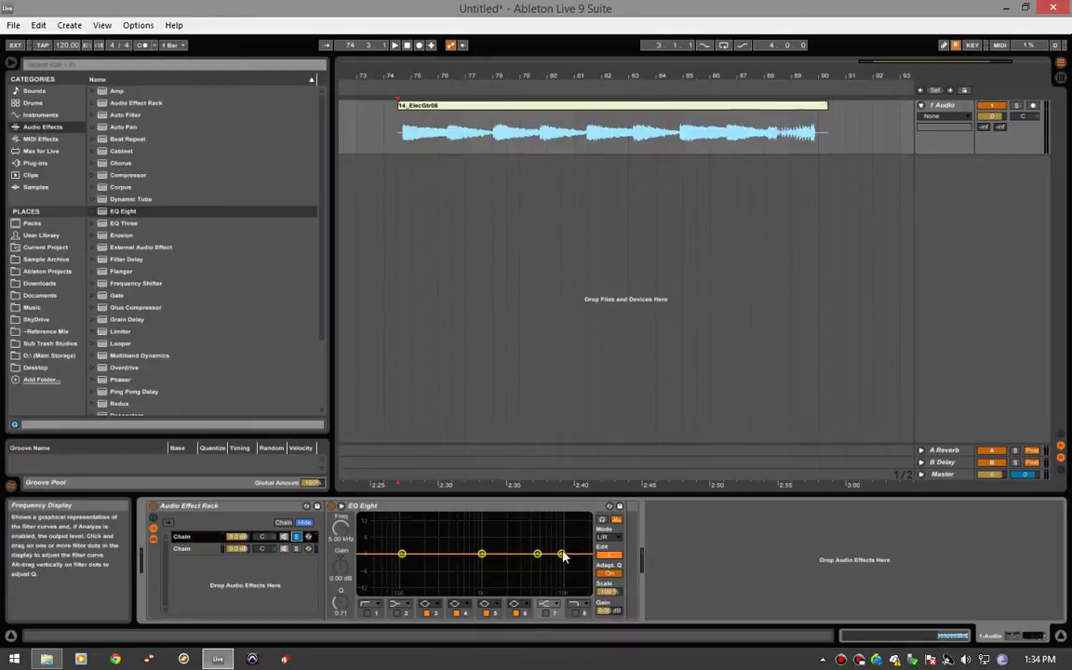
pyautogui.click(208, 548)
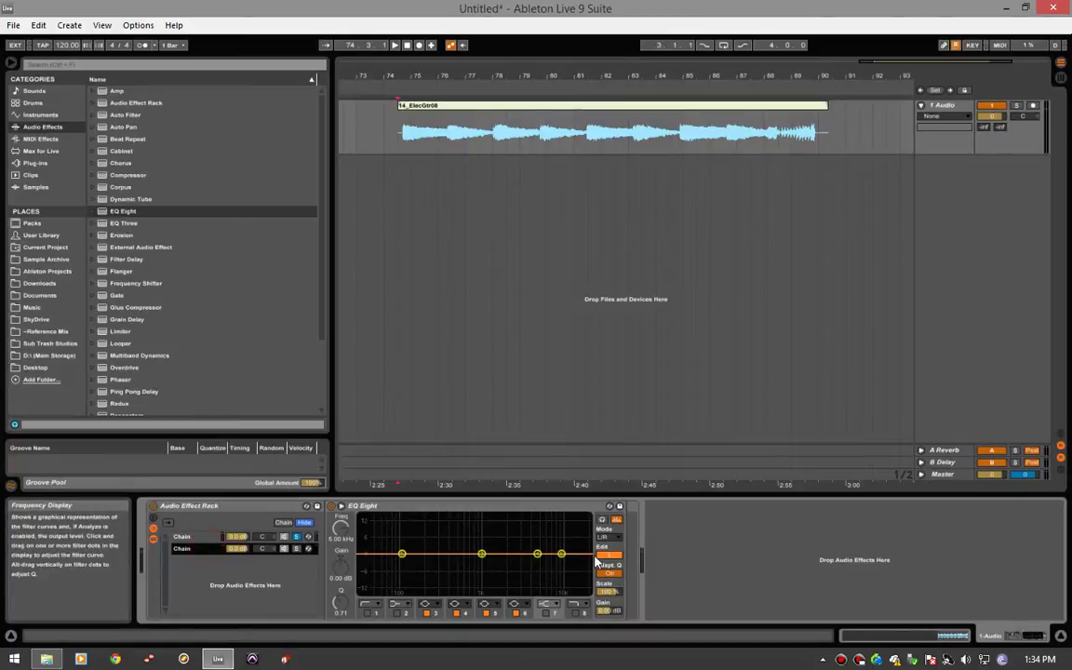
pyautogui.click(606, 556)
# - Rename the first chain as Right and the second chain as Left
pyautogui.click(186, 537)
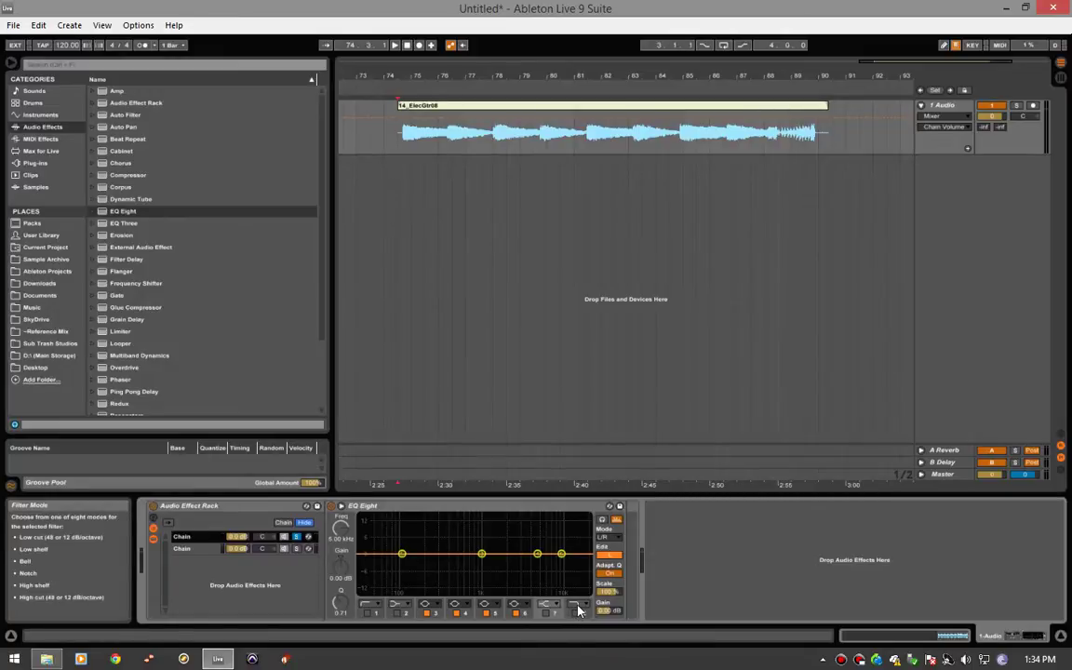
pyautogui.click(191, 539)
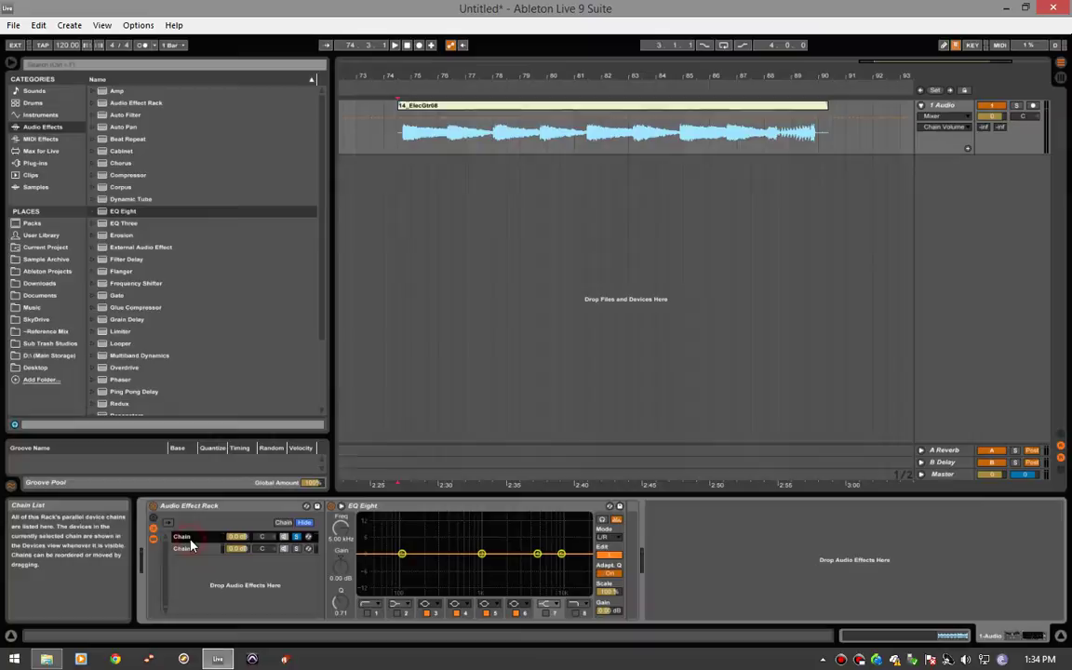
pyautogui.hotkey('ctrl', 'r')
pyautogui.write('R')
pyautogui.press('Tab')
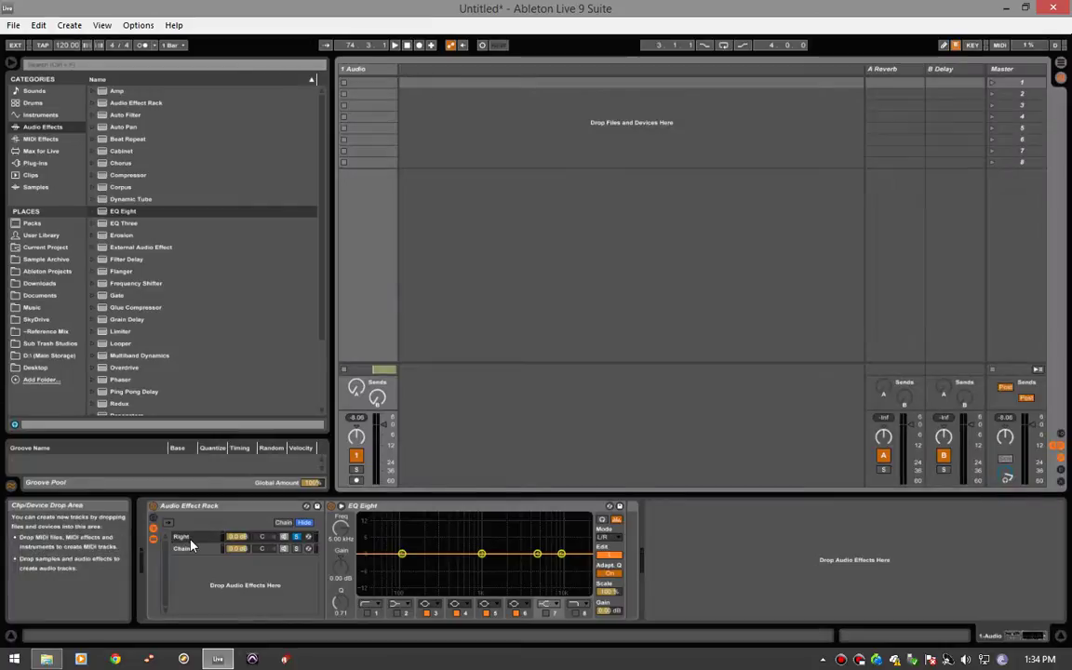
pyautogui.click(189, 549)
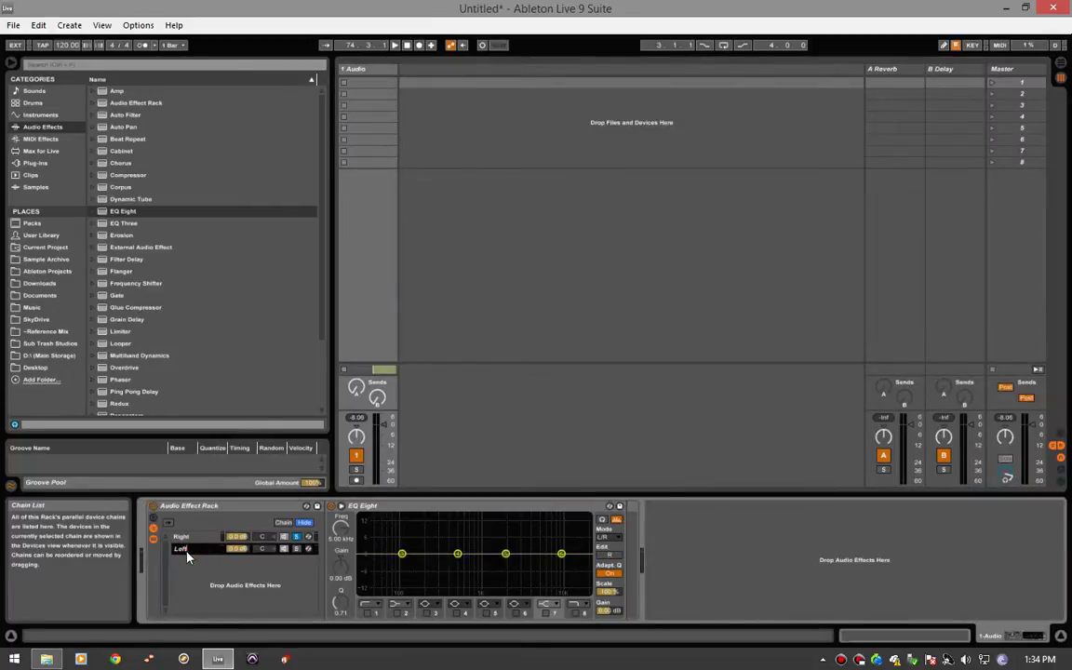
# - In the Right chain's EQ Eight, enable filter 8 as a 48 dB high cut and filter 1 as a 48 dB low cut
pyautogui.click(191, 538)
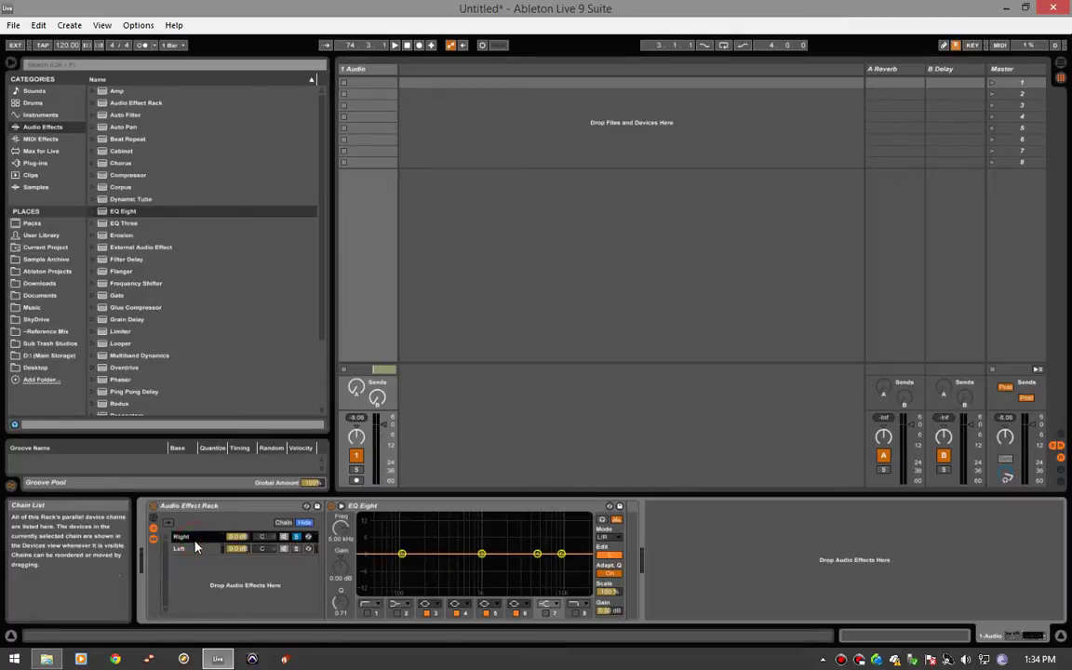
pyautogui.click(196, 549)
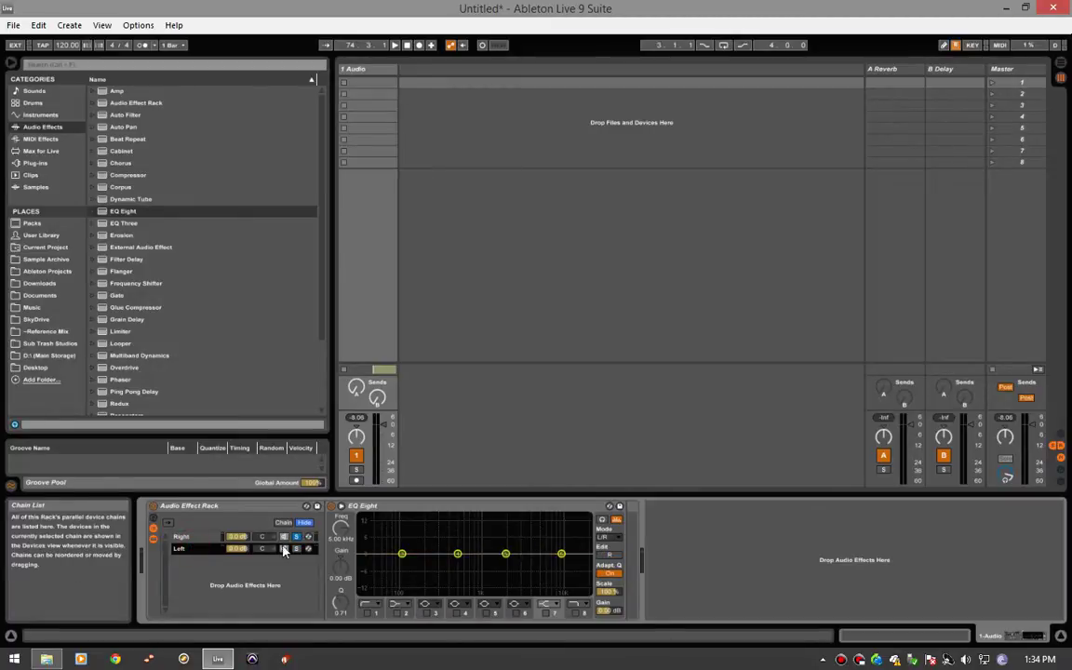
pyautogui.click(201, 538)
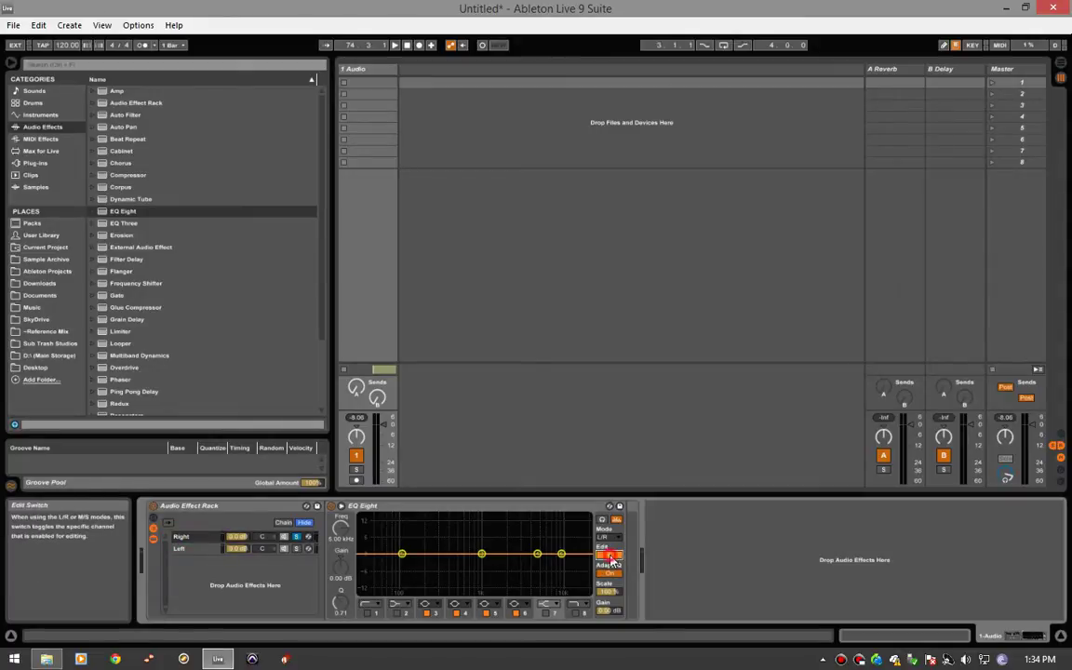
pyautogui.click(584, 609)
pyautogui.click(578, 599)
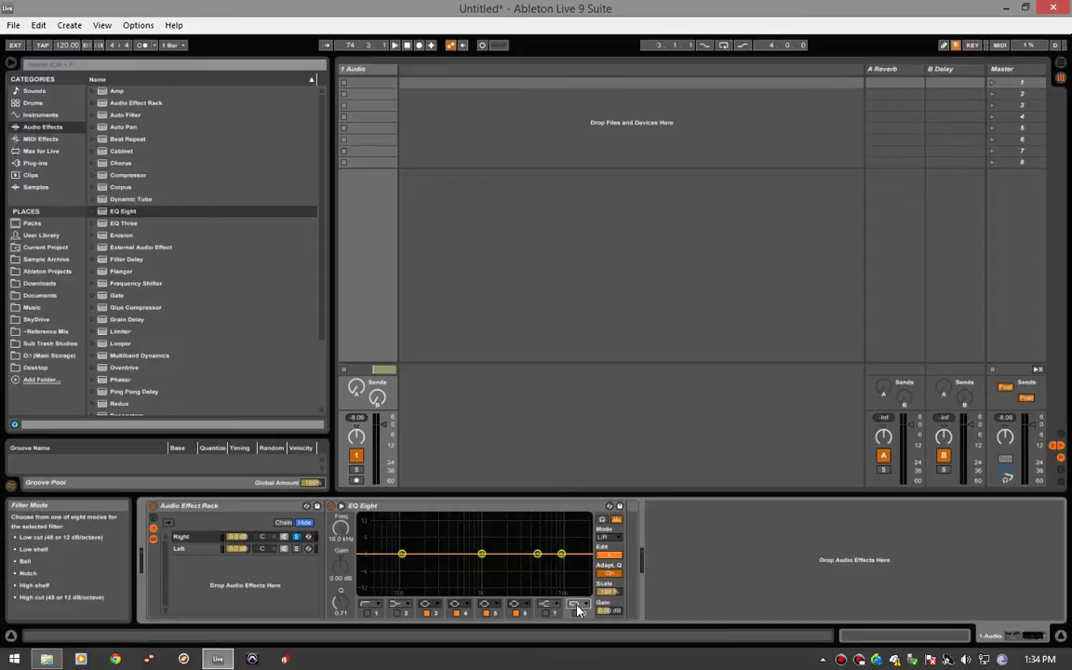
pyautogui.click(575, 613)
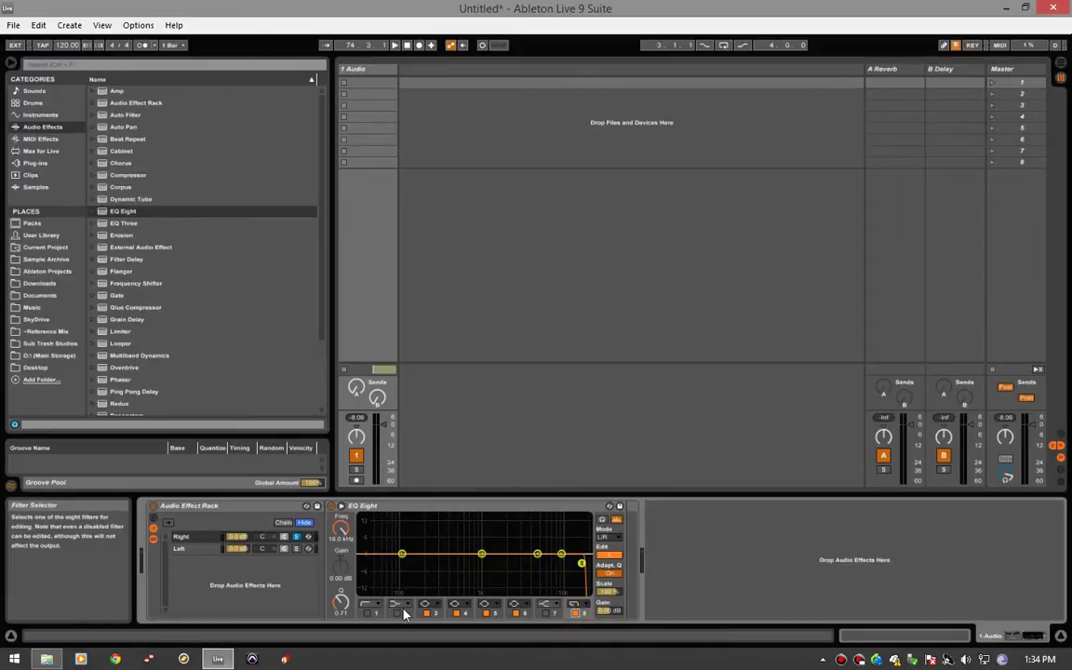
pyautogui.click(370, 600)
pyautogui.click(365, 531)
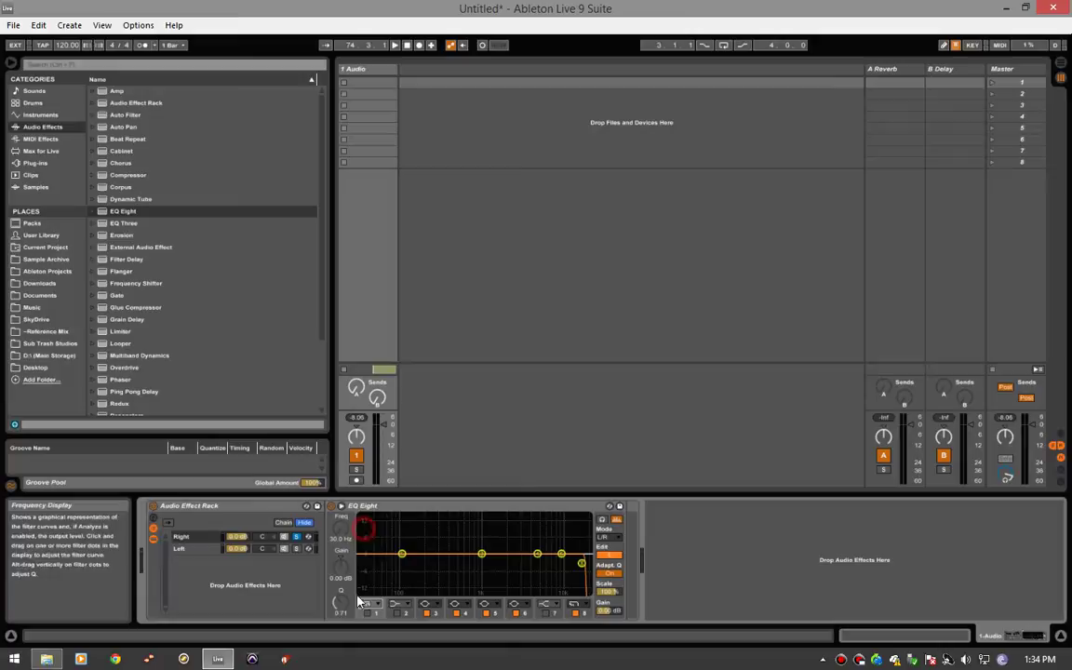
pyautogui.click(367, 613)
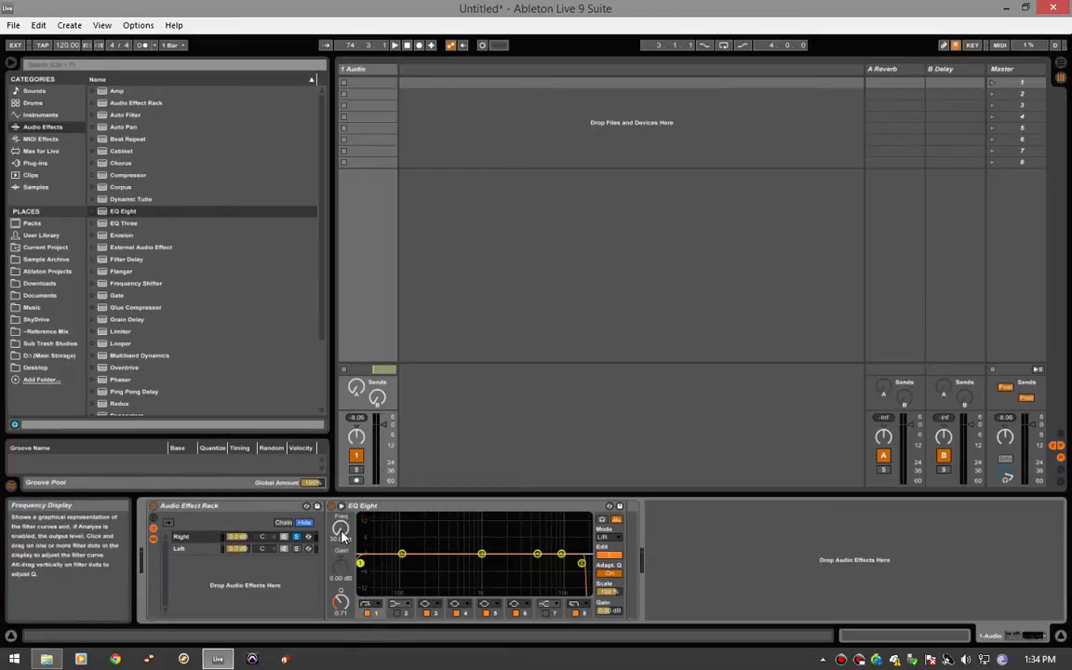
# - Raise the Right chain's low cut to the top of the spectrum, lower its high cut to about 48 Hz, and disable filters 3 to 6
pyautogui.moveTo(360, 564); pyautogui.dragTo(583, 563)
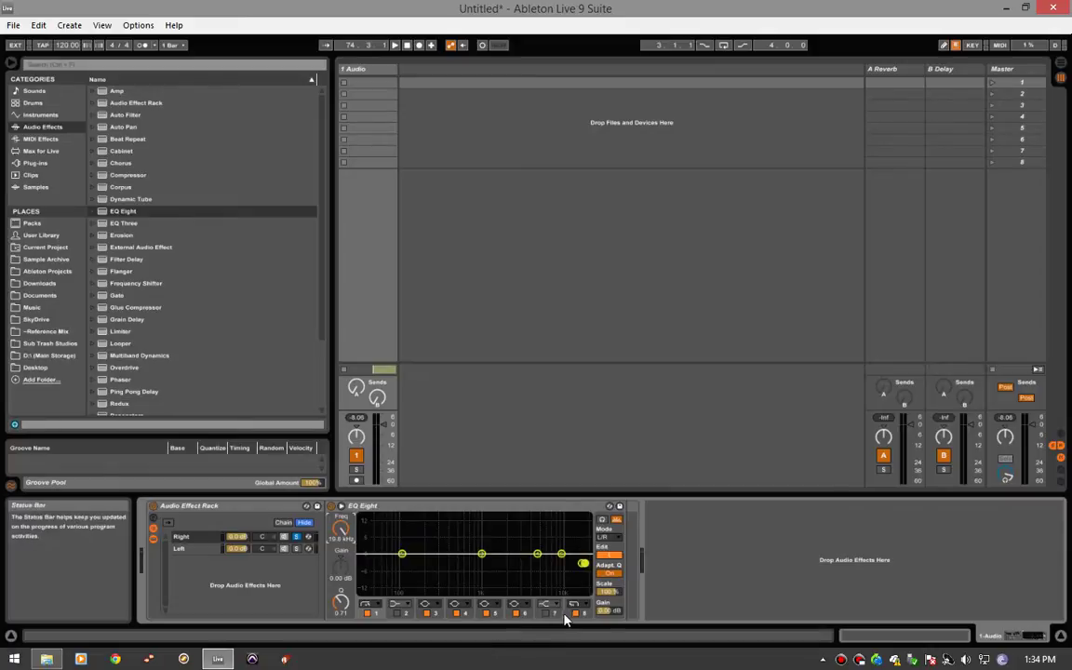
pyautogui.moveTo(343, 527); pyautogui.dragTo(342, 636)
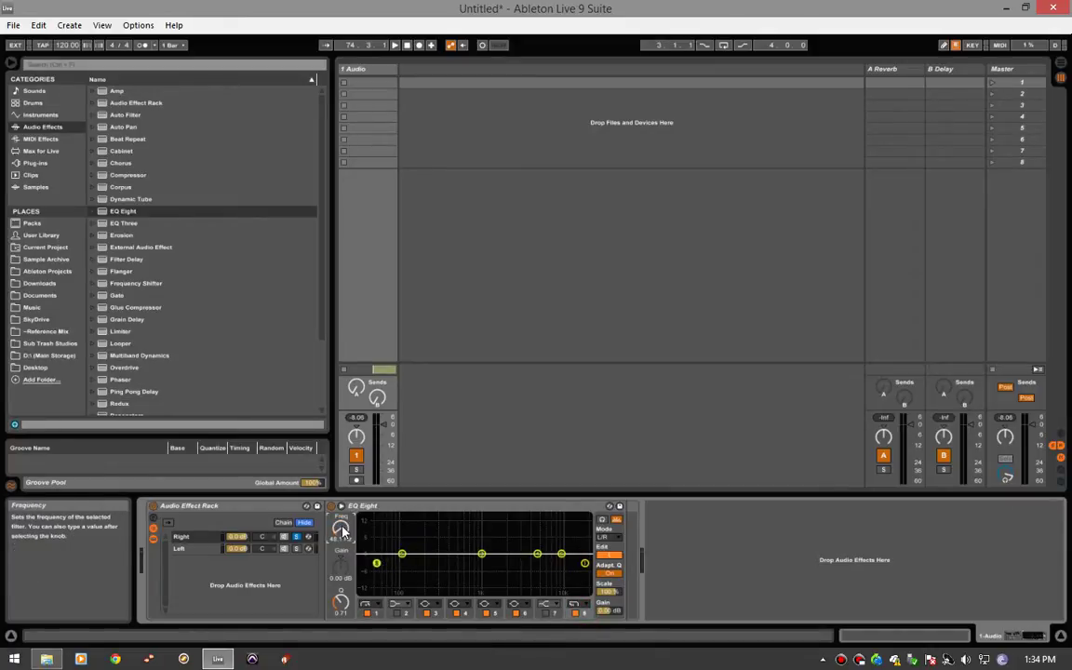
pyautogui.click(456, 614)
pyautogui.click(486, 615)
pyautogui.click(518, 614)
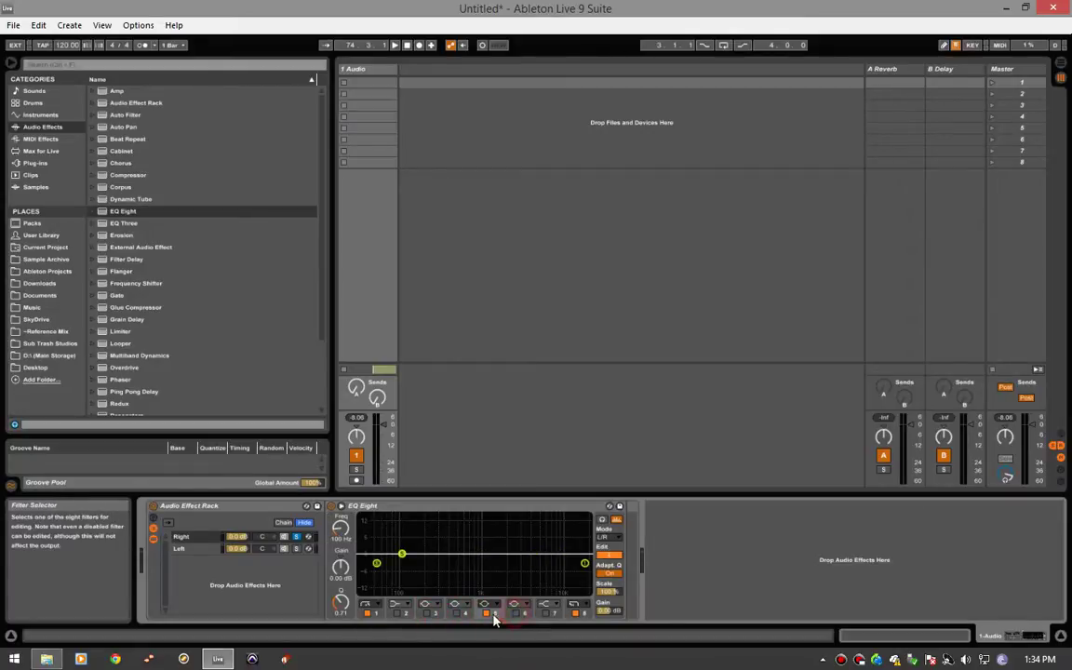
pyautogui.click(487, 614)
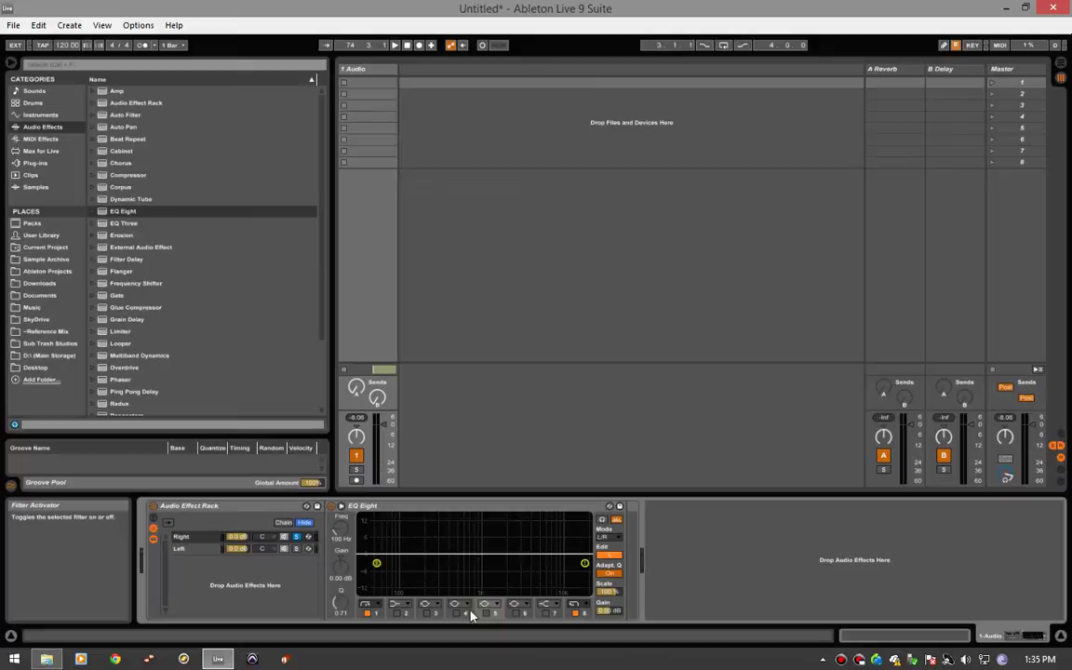
# - In the Left chain's EQ Eight, enable filter 8 as a 48 dB high cut and filter 1 as a 48 dB low cut
pyautogui.click(200, 549)
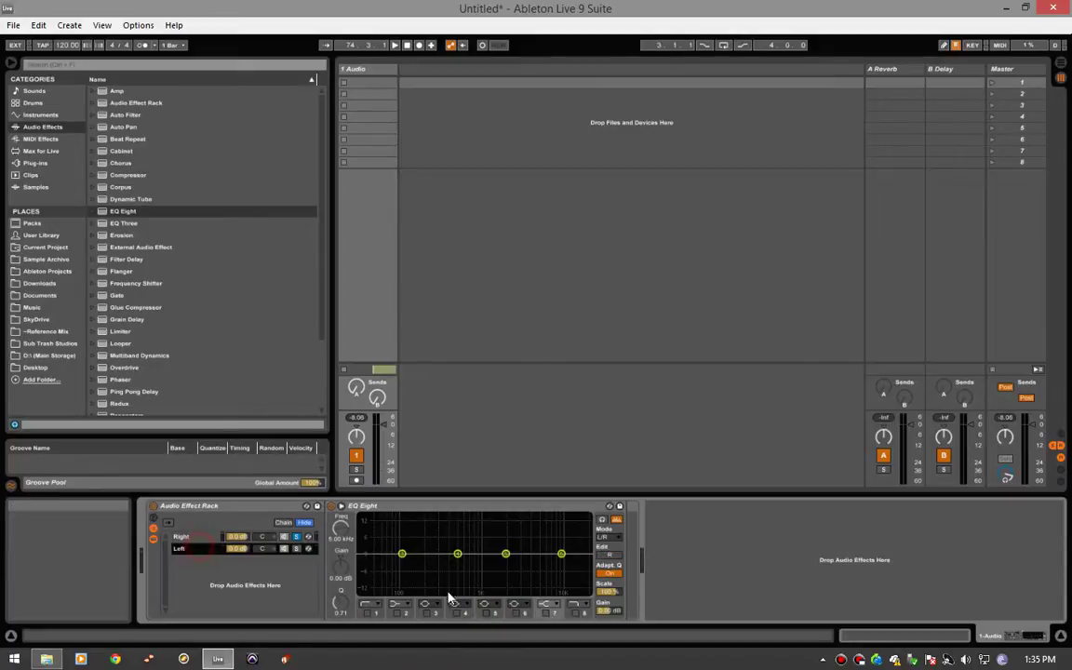
pyautogui.click(579, 615)
pyautogui.click(579, 605)
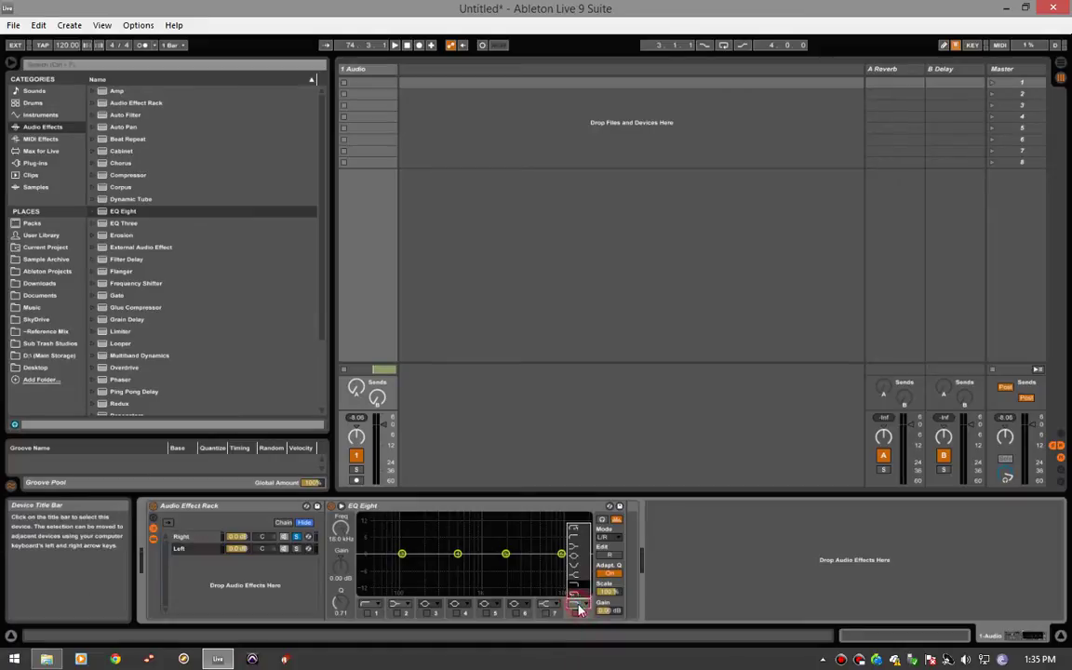
pyautogui.click(579, 599)
pyautogui.click(576, 613)
pyautogui.click(364, 605)
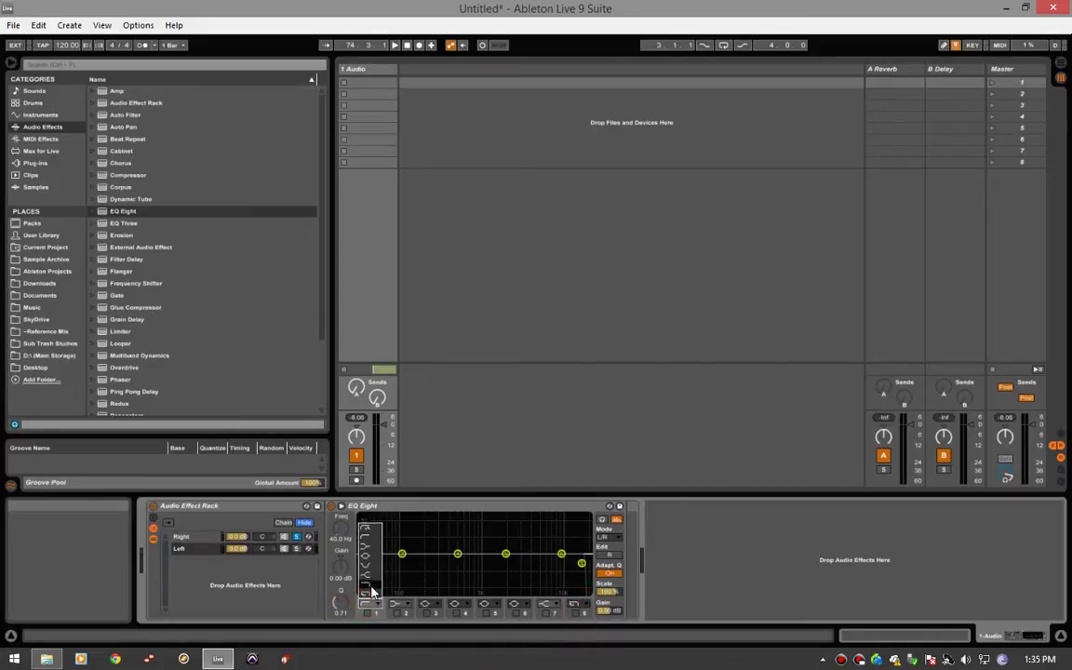
pyautogui.click(370, 614)
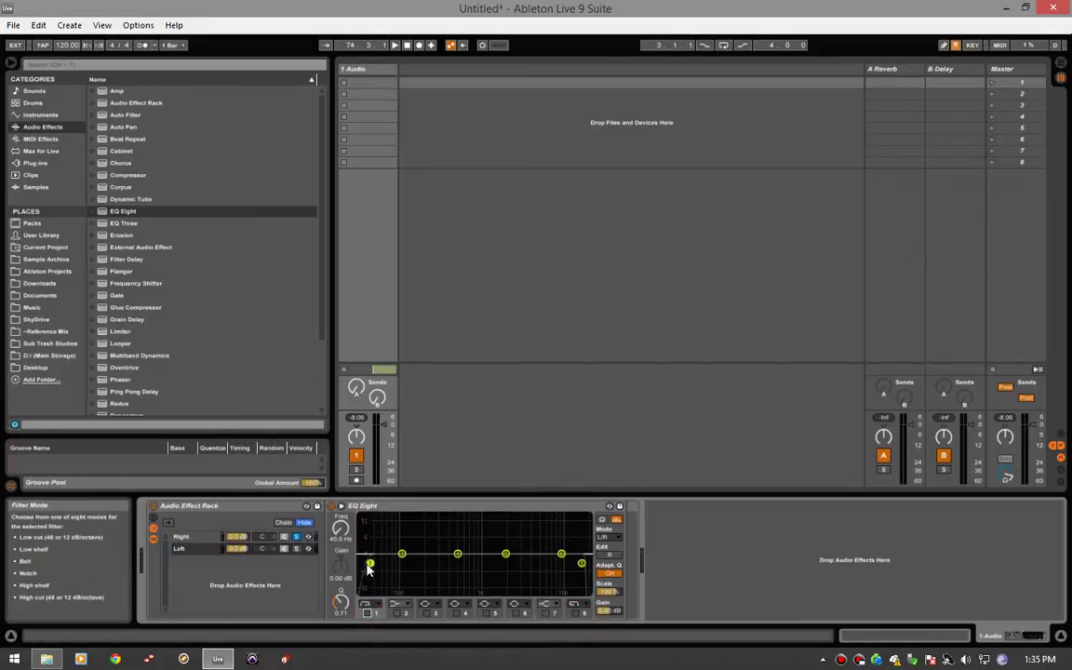
# - Silence the Left chain's R channel by raising the low cut into the high frequencies and lowering the high cut
pyautogui.moveTo(341, 528); pyautogui.dragTo(341, 426)
pyautogui.moveTo(340, 484); pyautogui.dragTo(341, 446)
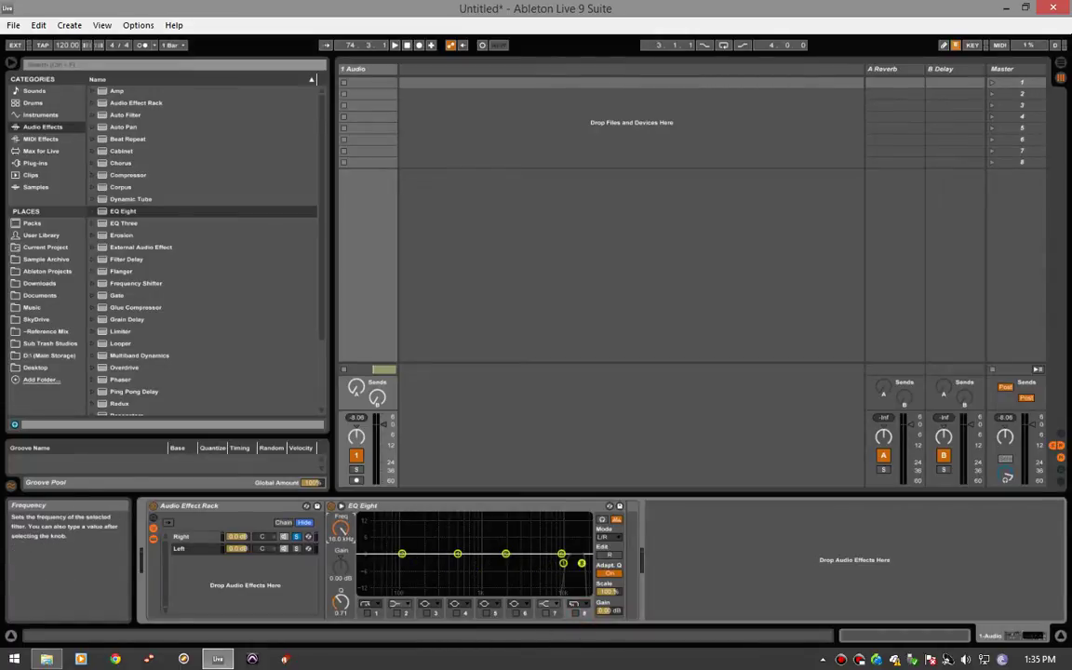
pyautogui.moveTo(341, 529); pyautogui.dragTo(340, 610)
# - Unsolo the Right chain and compare the playback with the Audio Effect Rack bypassed and active
pyautogui.click(298, 537)
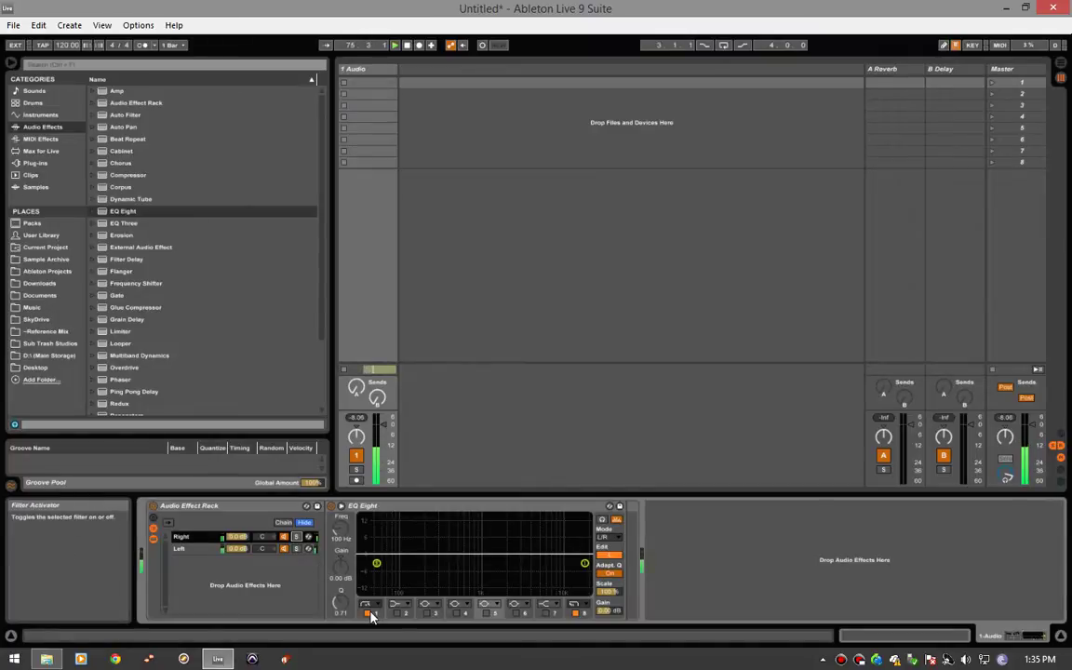
pyautogui.click(155, 508)
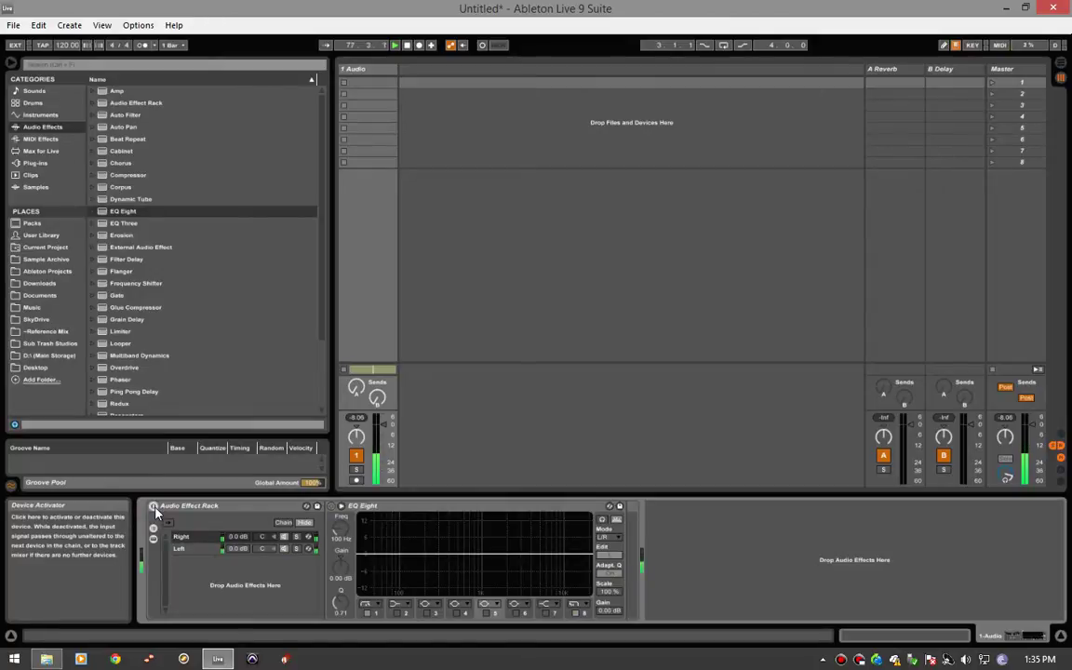
pyautogui.click(155, 508)
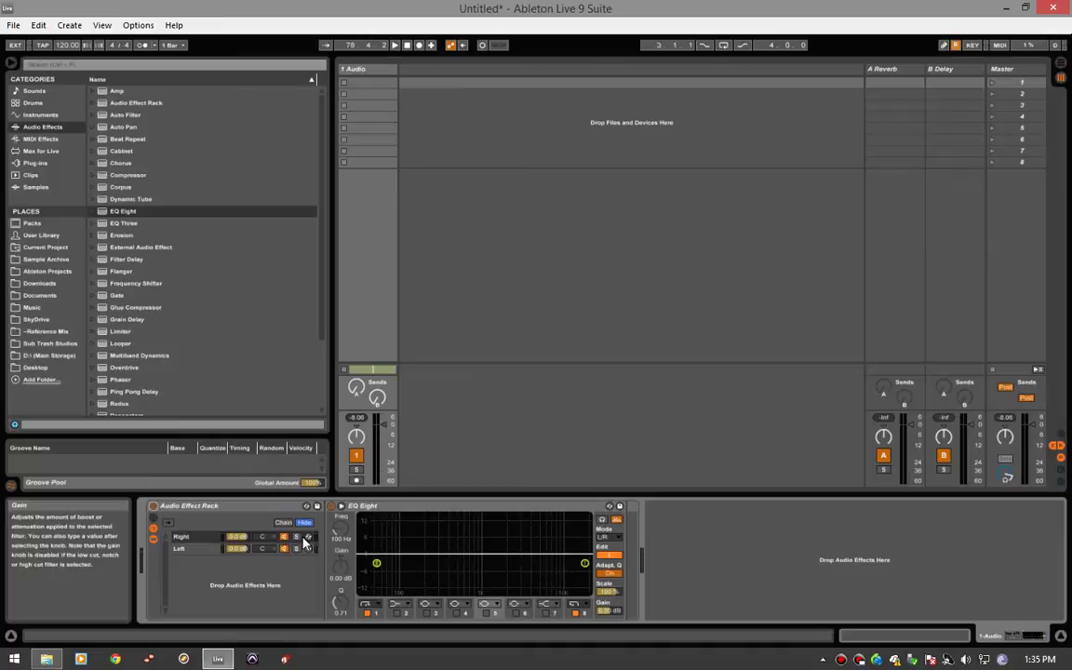
# - Show the macro controls of the Audio Effect Rack
pyautogui.click(153, 518)
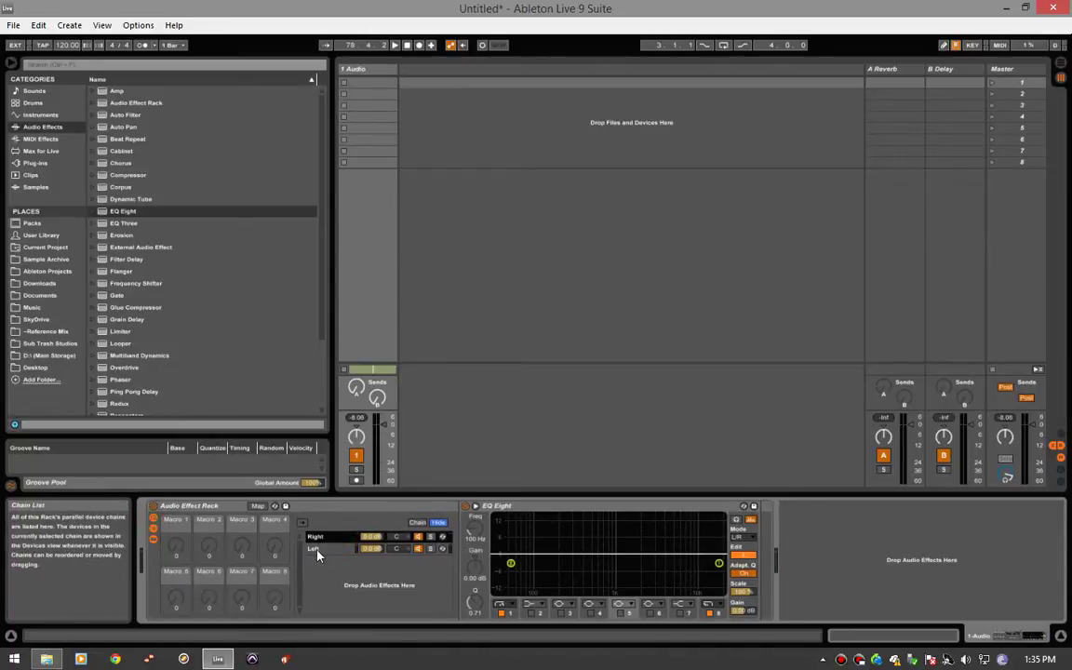
# - Compare the Left and Right chains' EQ Eight, and switch the Right chain's EQ Eight to edit the R channel
pyautogui.click(318, 552)
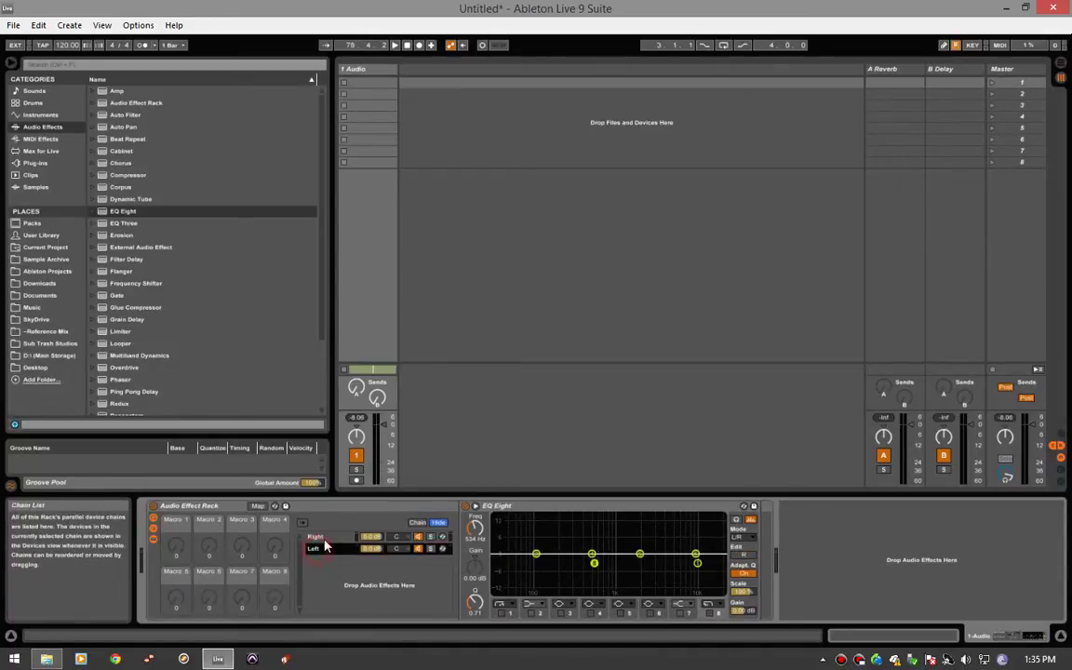
pyautogui.click(744, 556)
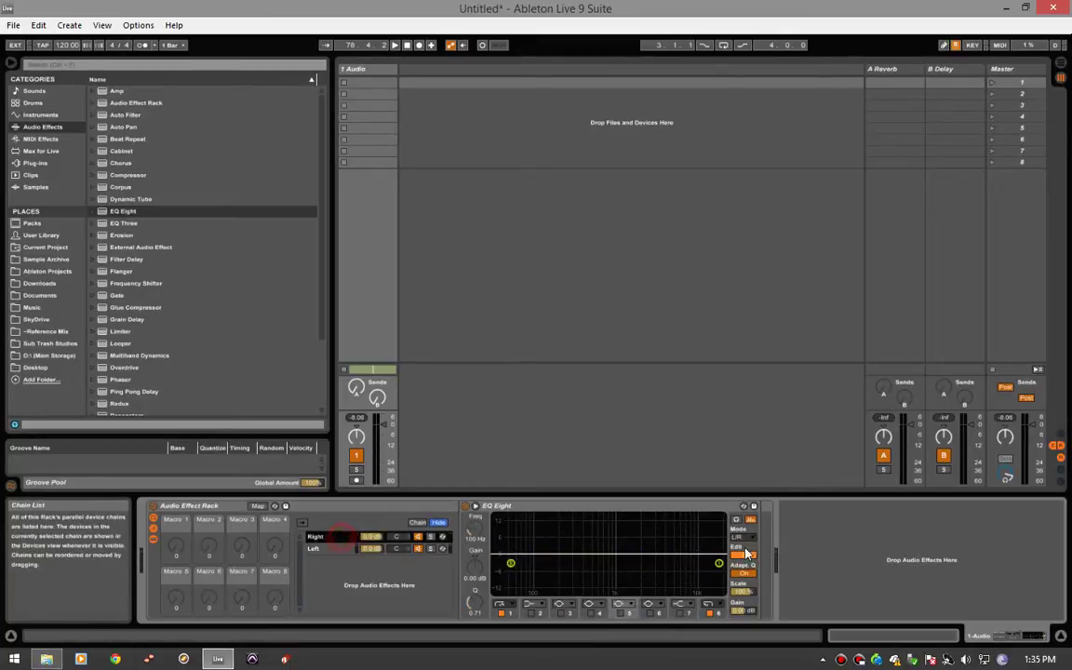
pyautogui.click(744, 555)
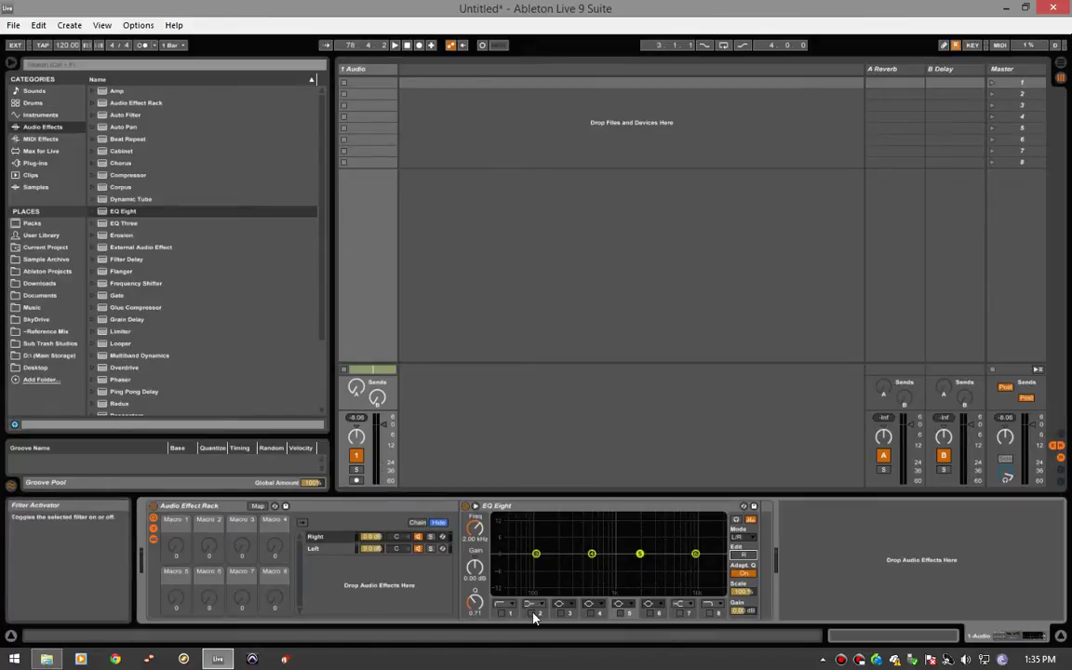
# - Turn filters 3 to 6 off and back on for the R channel of the Right chain's EQ Eight
pyautogui.click(561, 614)
pyautogui.click(591, 615)
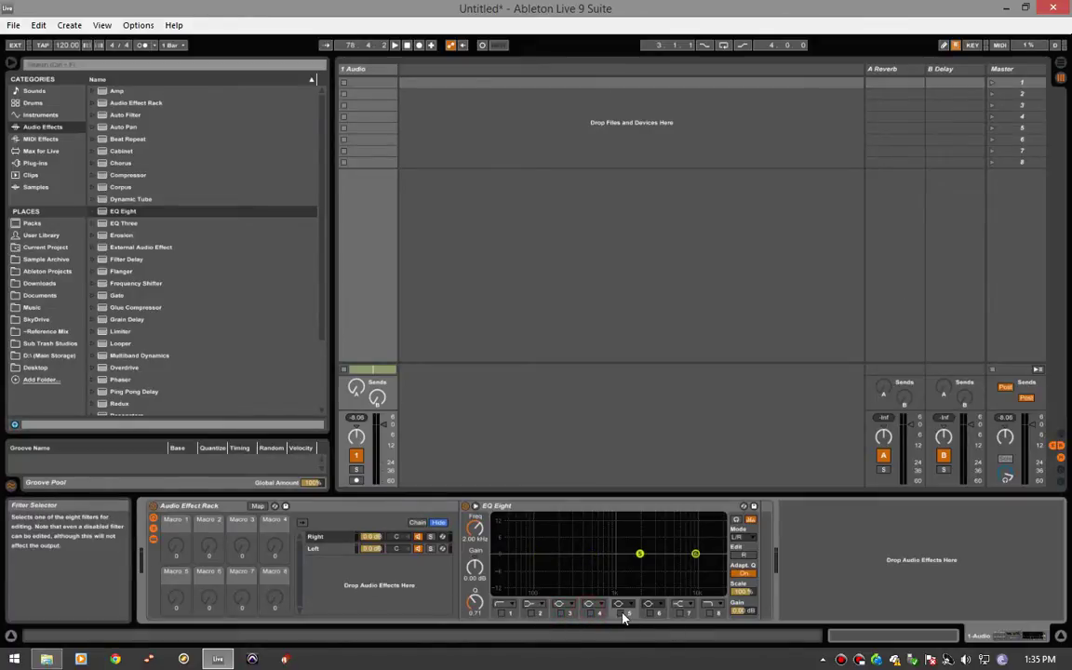
pyautogui.click(648, 615)
pyautogui.click(620, 614)
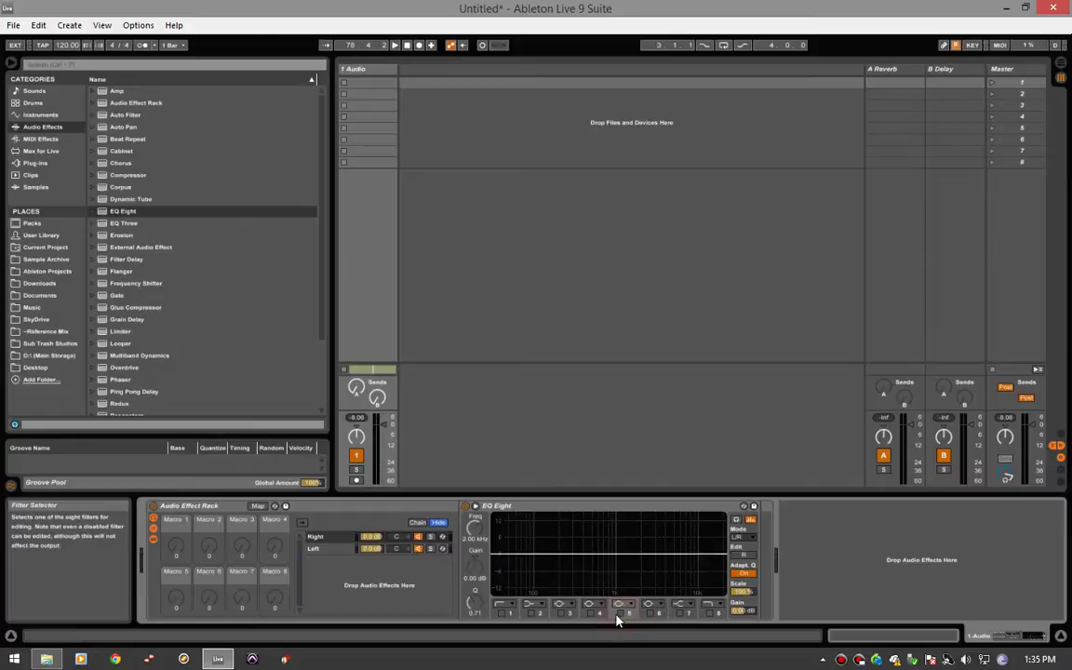
pyautogui.click(619, 617)
pyautogui.click(649, 617)
pyautogui.click(589, 615)
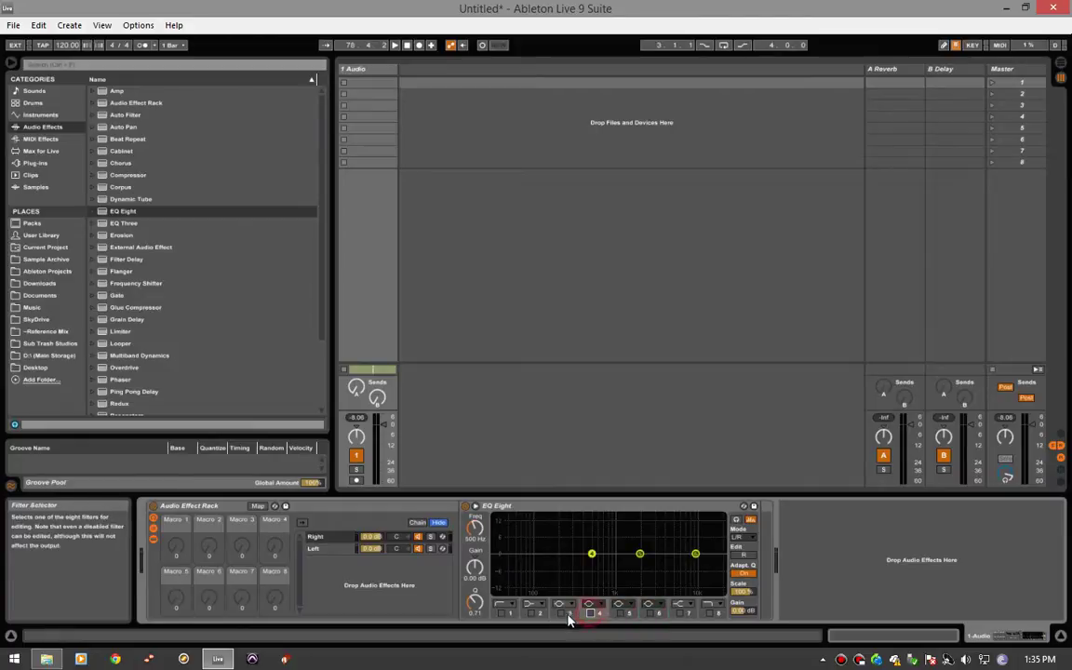
pyautogui.click(562, 615)
# - In the Right chain's EQ Eight, map filter 3's frequency to Macro 1 and filter 4's frequency to Macro 2
pyautogui.click(314, 548)
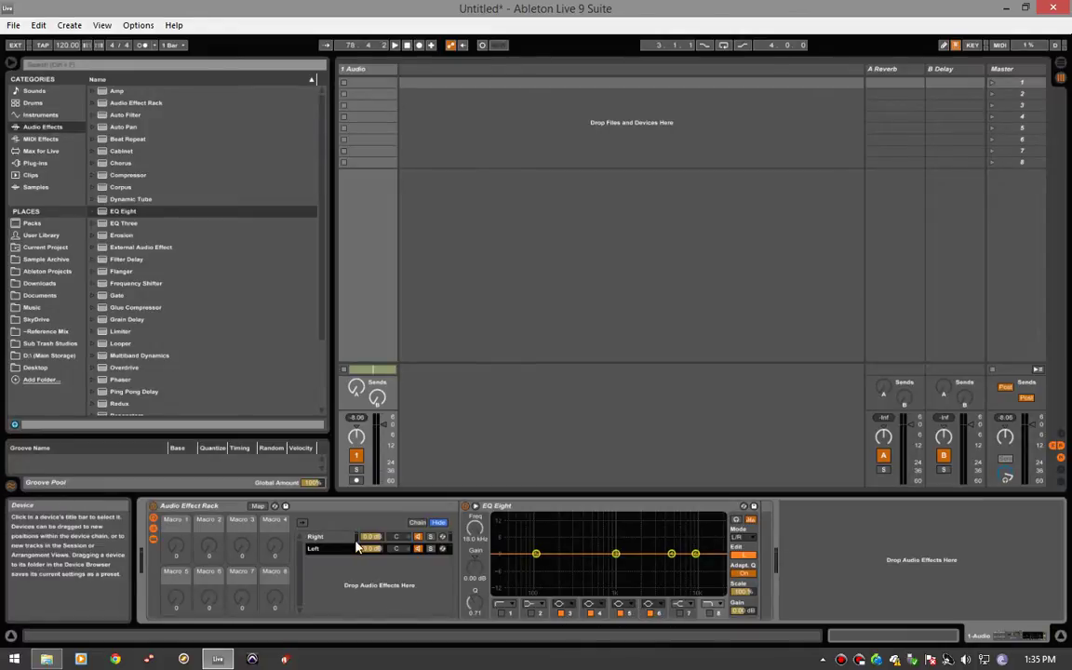
pyautogui.click(321, 538)
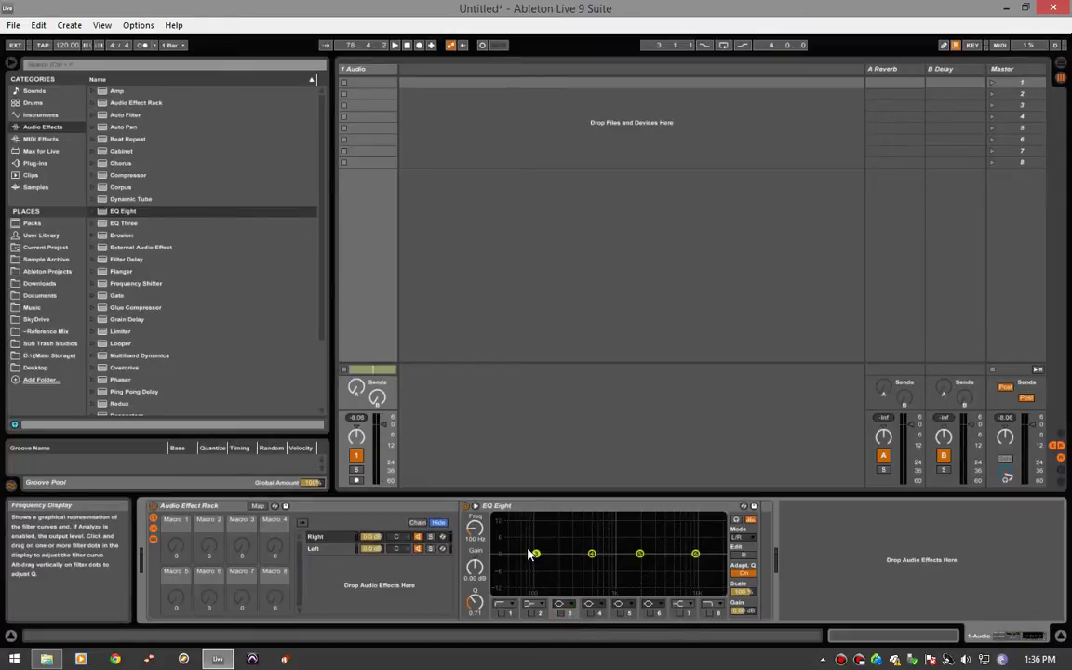
pyautogui.rightClick(477, 537)
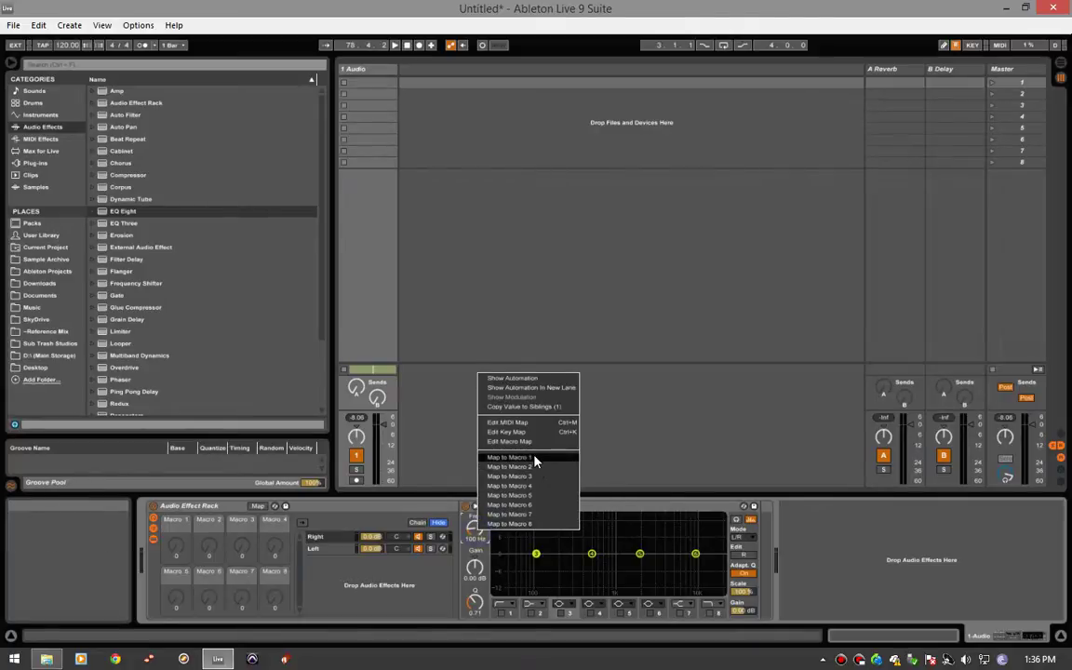
pyautogui.click(535, 460)
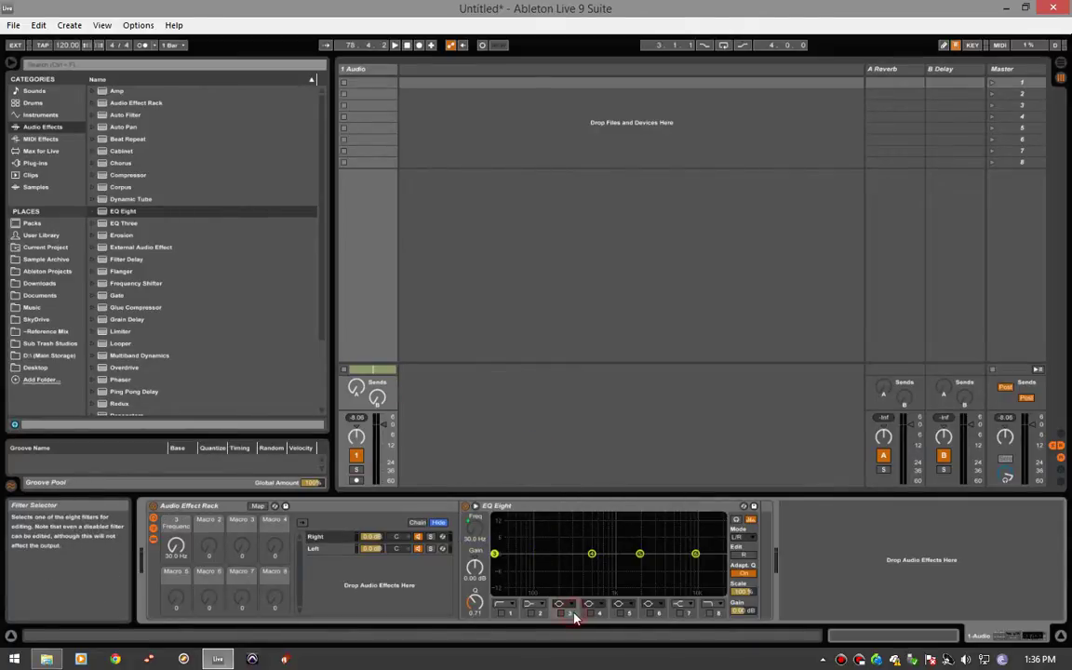
pyautogui.click(602, 615)
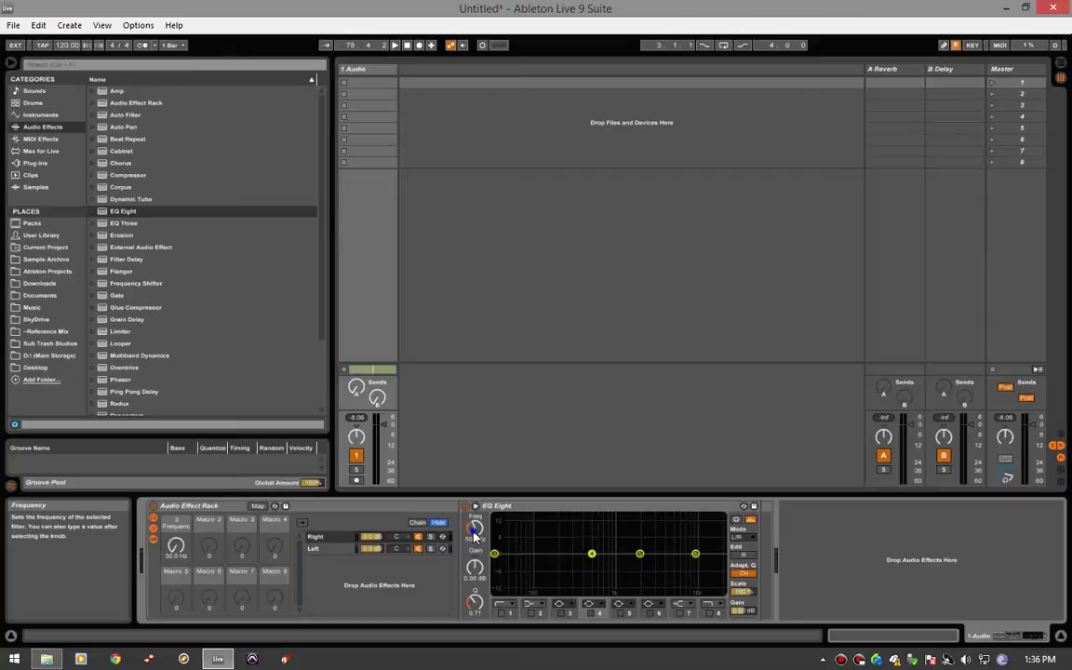
pyautogui.rightClick(476, 528)
pyautogui.click(517, 470)
# - Map the Right chain's filter 5 frequency to Macro 3 and its filter 6 frequency to Macro 4
pyautogui.click(631, 615)
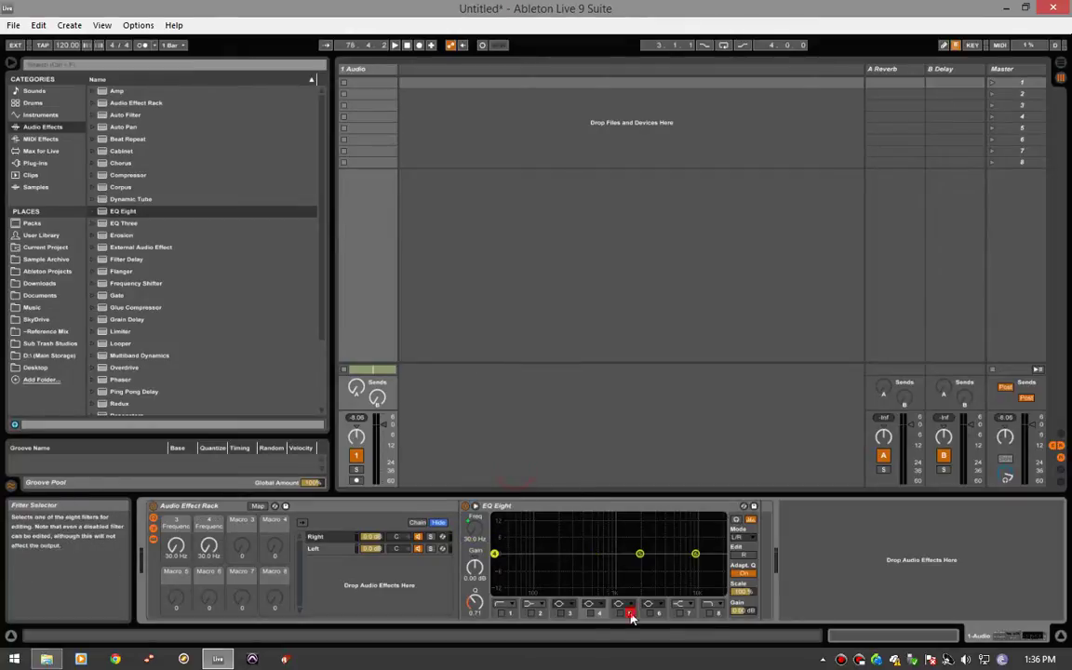
pyautogui.rightClick(480, 540)
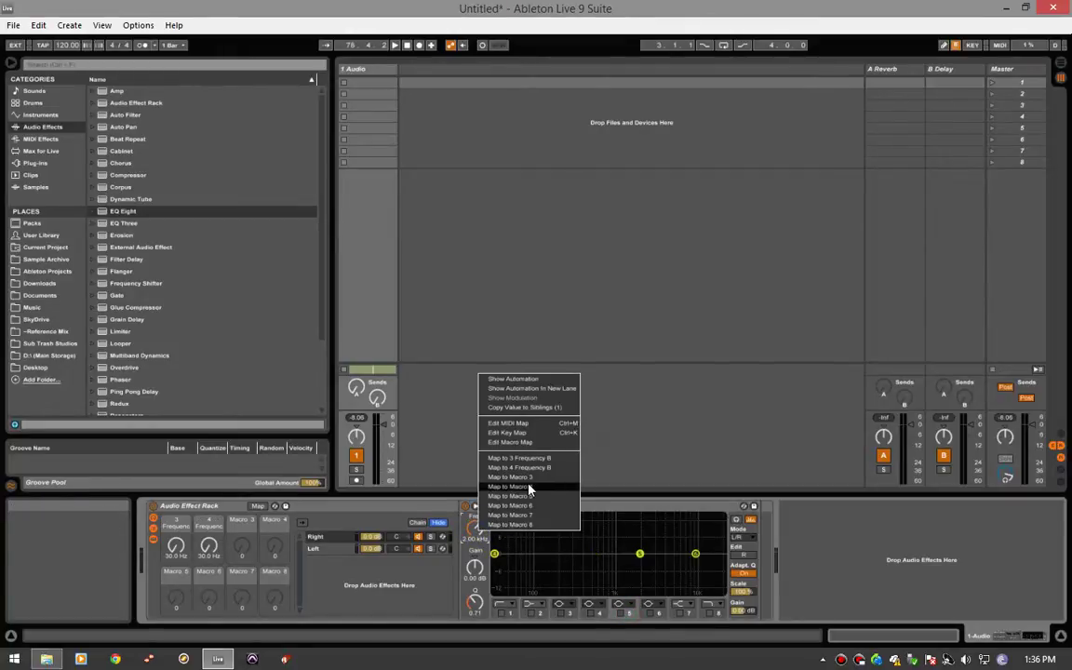
pyautogui.click(503, 475)
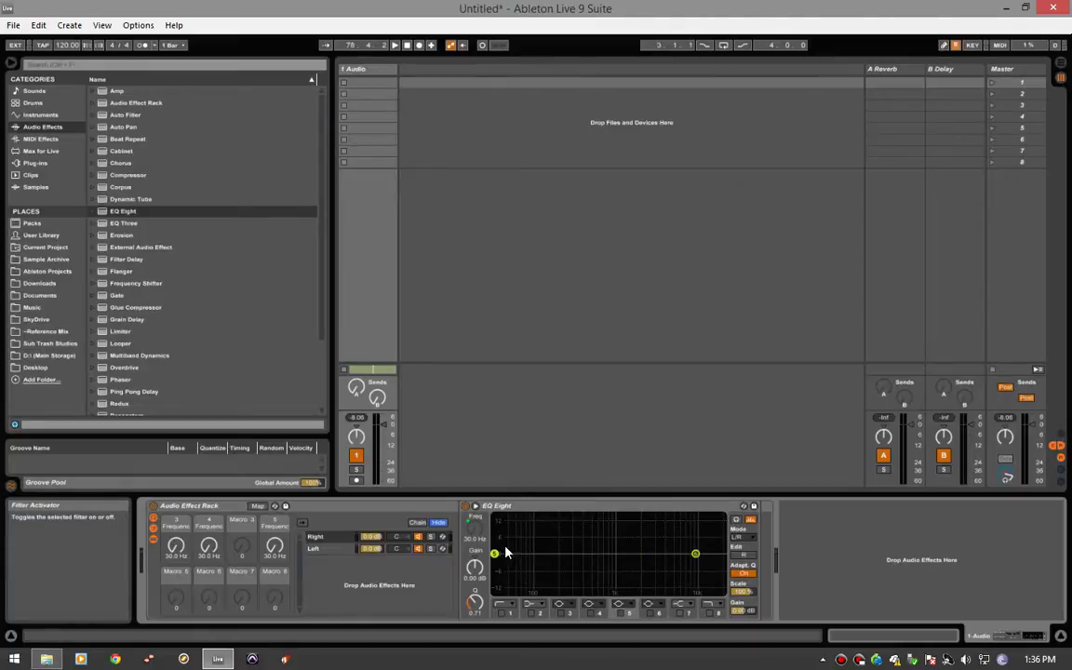
pyautogui.rightClick(475, 538)
pyautogui.click(507, 473)
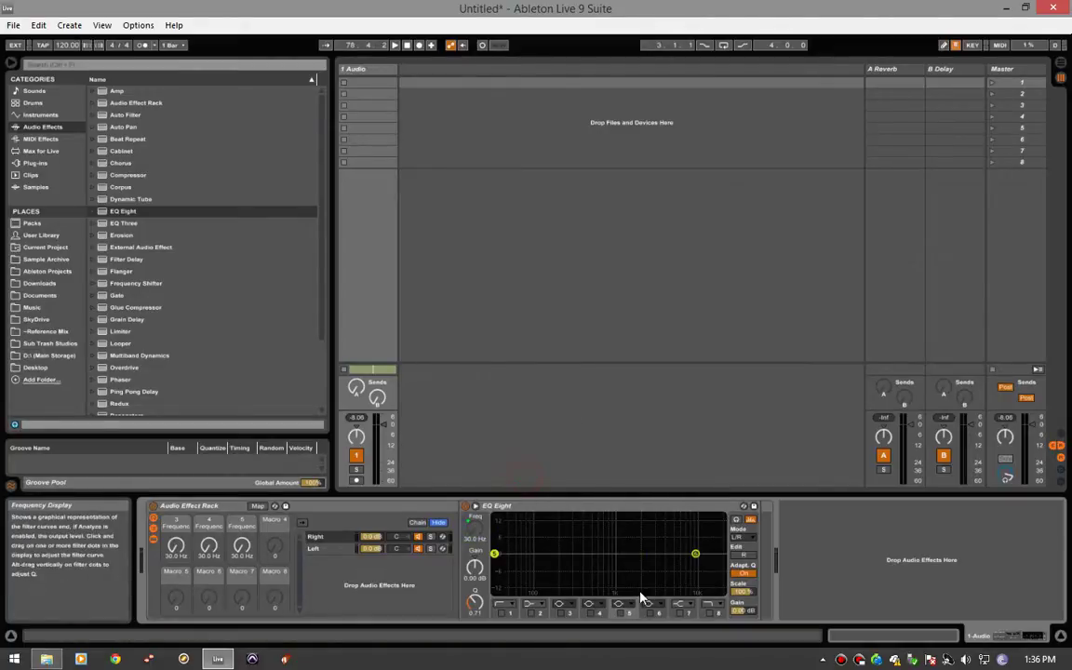
pyautogui.rightClick(474, 539)
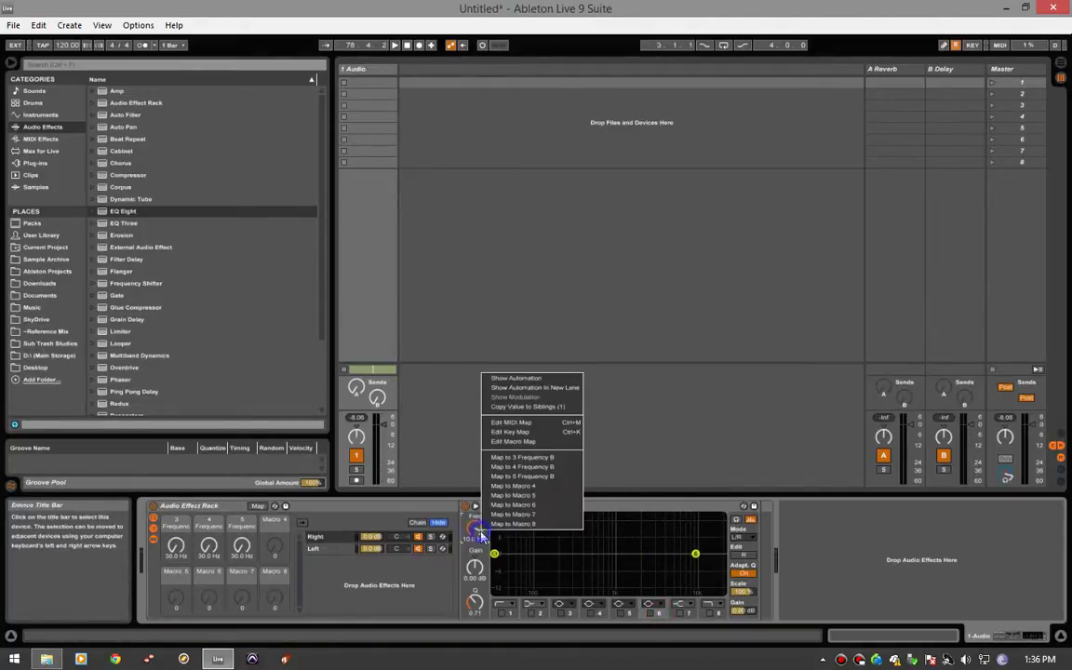
pyautogui.click(523, 485)
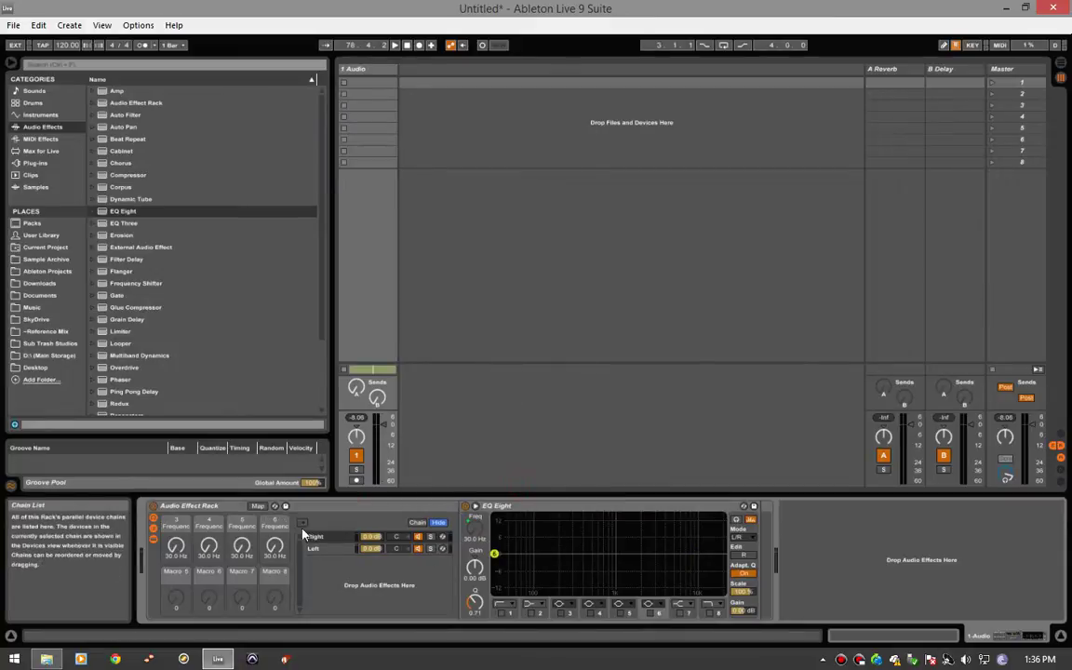
# - Spread the filters with the macros: Macro 1 about 424 Hz, Macro 2 471 Hz, Macro 3 1.6 kHz and Macro 4 7.78 kHz
pyautogui.moveTo(275, 546); pyautogui.dragTo(275, 492)
pyautogui.moveTo(242, 550); pyautogui.dragTo(241, 508)
pyautogui.moveTo(208, 548); pyautogui.dragTo(274, 515)
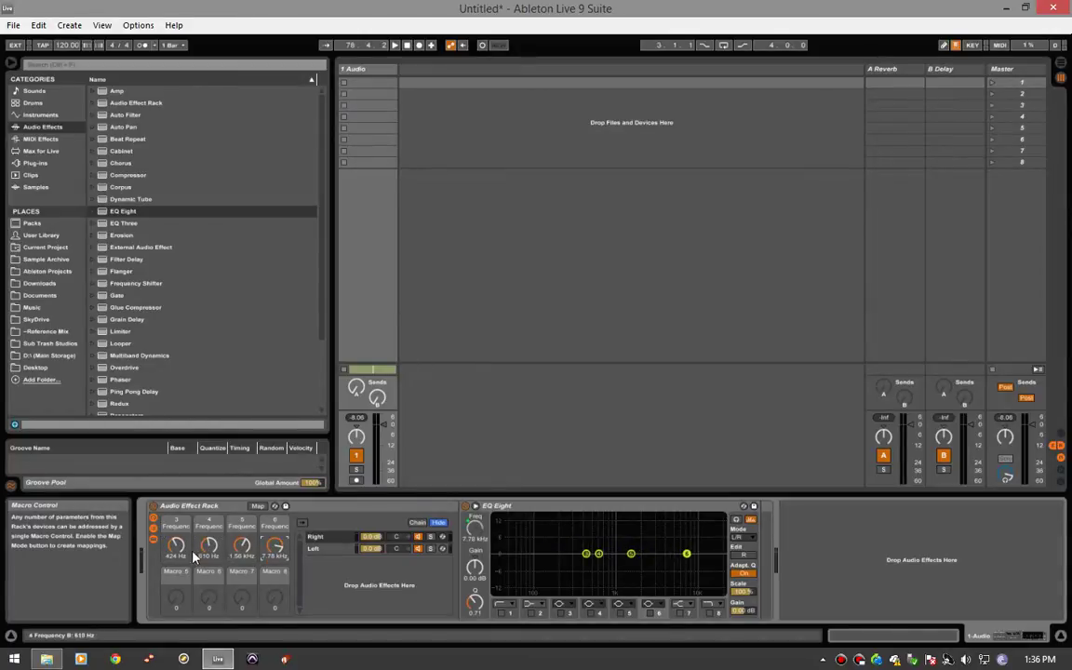
pyautogui.moveTo(208, 549); pyautogui.dragTo(209, 557)
# - In the Left chain's EQ Eight, map filter 3's frequency to Macro 1 and filter 4's frequency to Macro 2
pyautogui.click(321, 548)
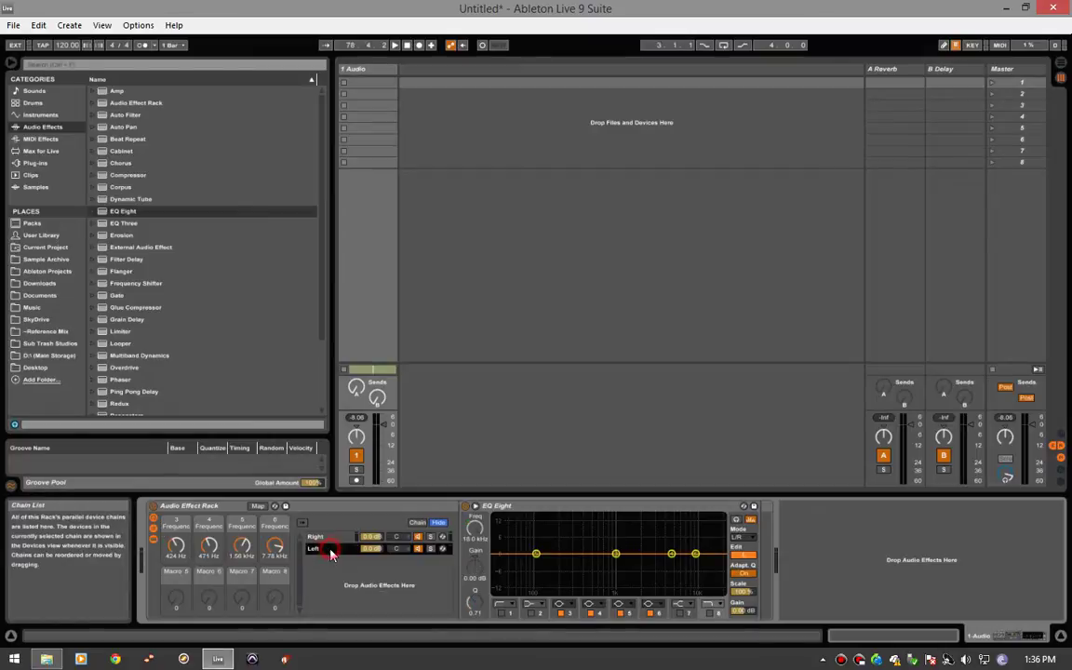
pyautogui.click(570, 614)
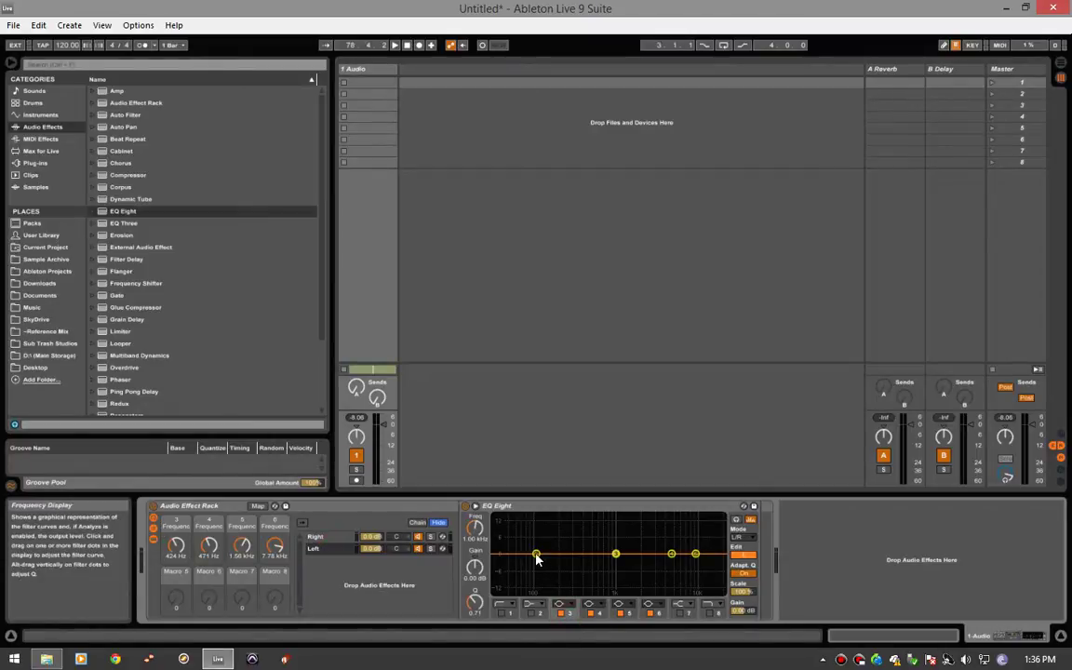
pyautogui.click(559, 604)
pyautogui.click(576, 613)
pyautogui.rightClick(471, 525)
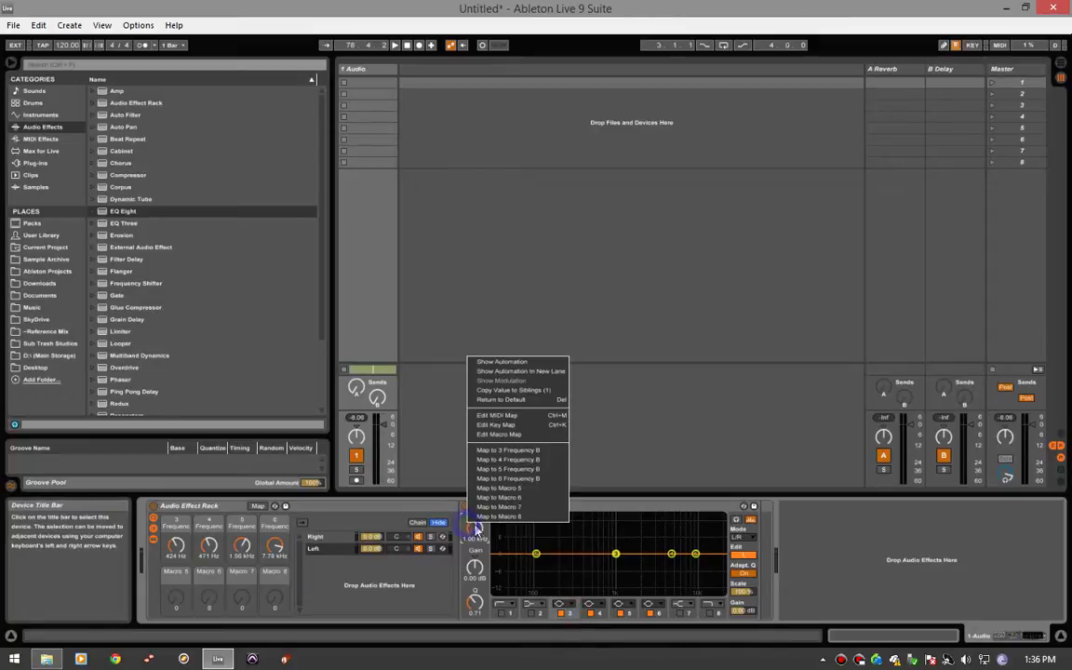
pyautogui.click(510, 452)
pyautogui.click(672, 554)
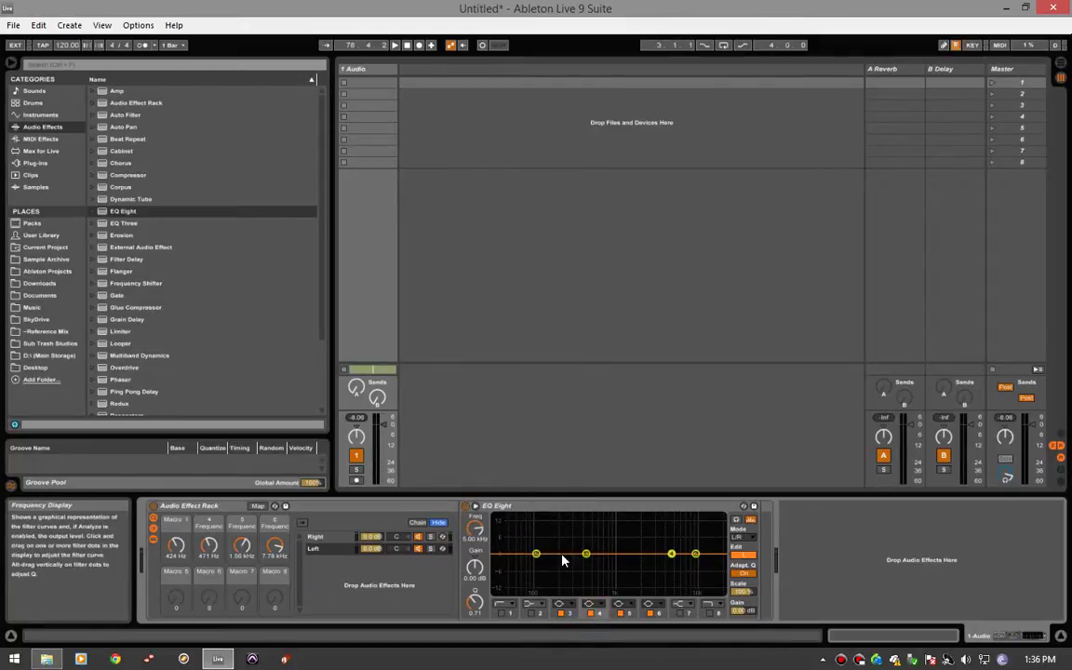
pyautogui.rightClick(483, 538)
pyautogui.click(476, 429)
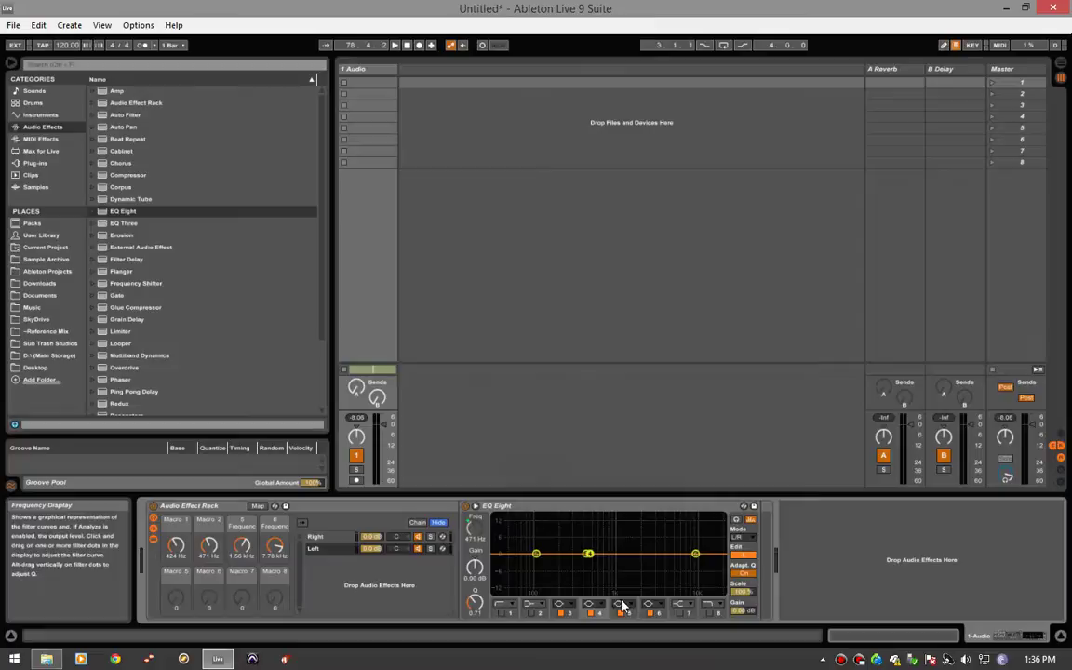
# - Map the Left chain's filter 5 frequency to Macro 3 and its filter 6 frequency to Macro 4
pyautogui.click(631, 615)
pyautogui.rightClick(476, 528)
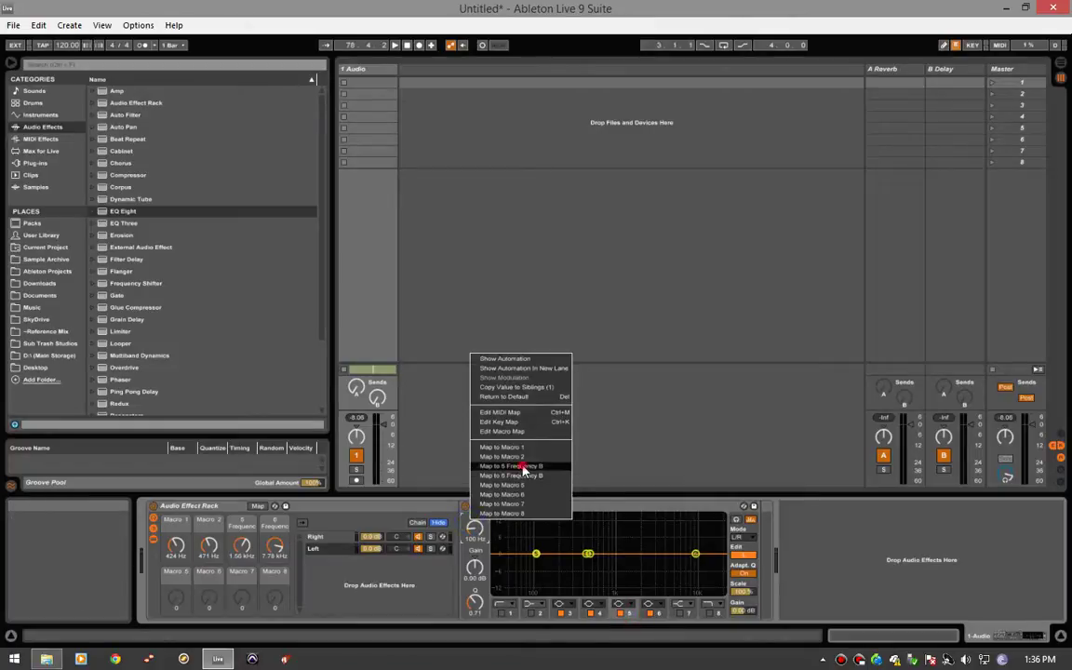
pyautogui.click(488, 468)
pyautogui.click(651, 610)
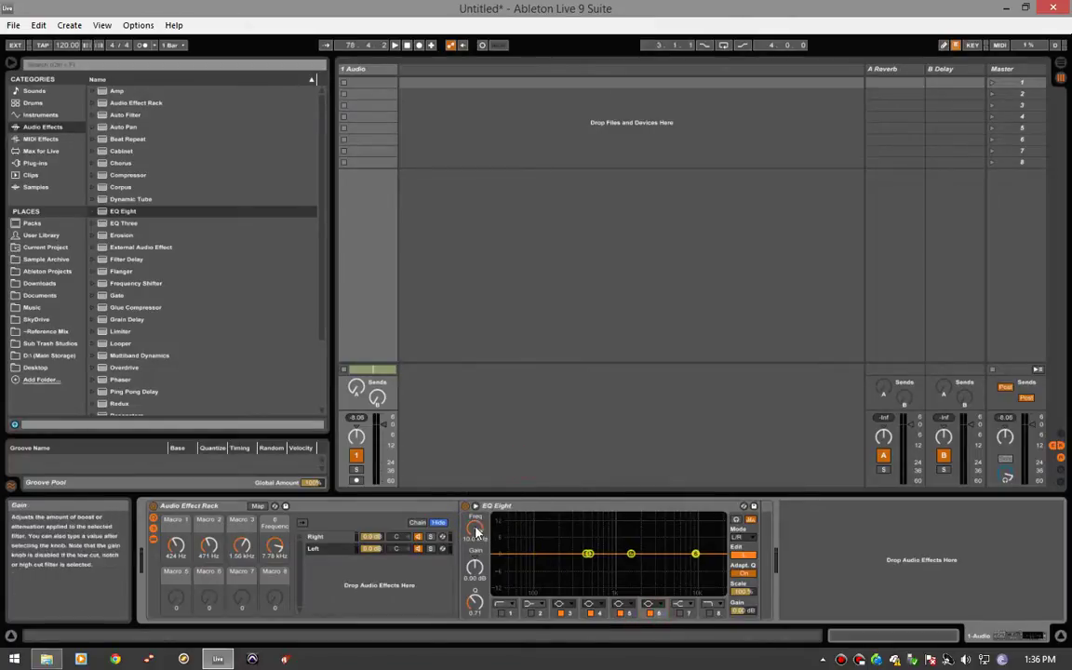
pyautogui.rightClick(475, 528)
pyautogui.click(510, 477)
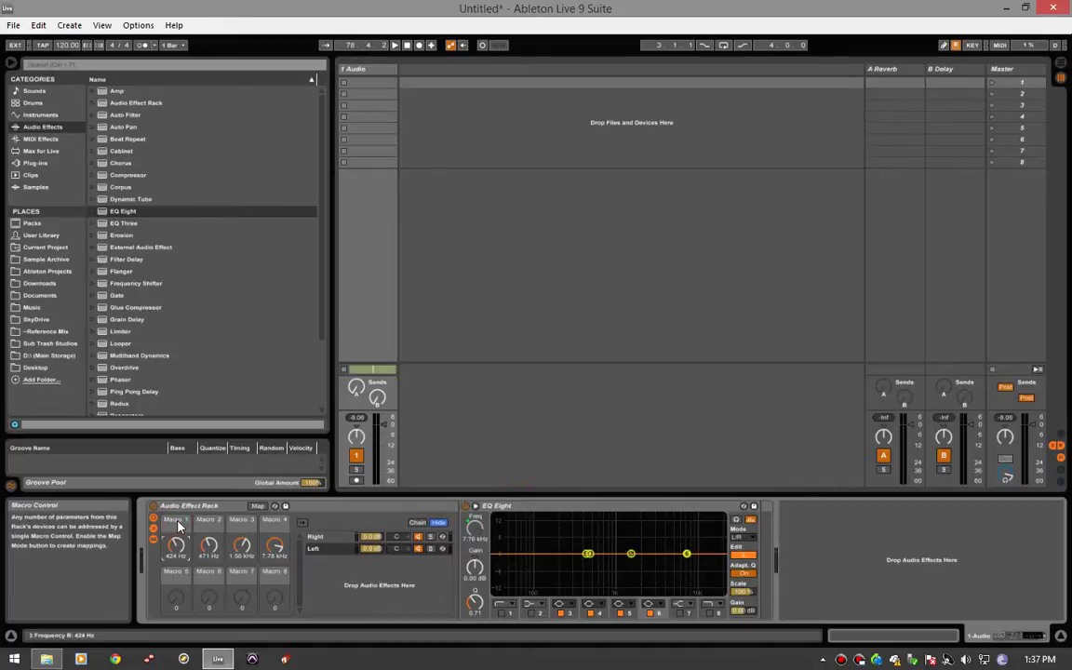
# - Rename Macros 1 to 4 as F1, F2, F3 and F4
pyautogui.hotkey('ctrl', 'r')
pyautogui.write('F1')
pyautogui.press('Tab')
pyautogui.write('F2')
pyautogui.press('Tab')
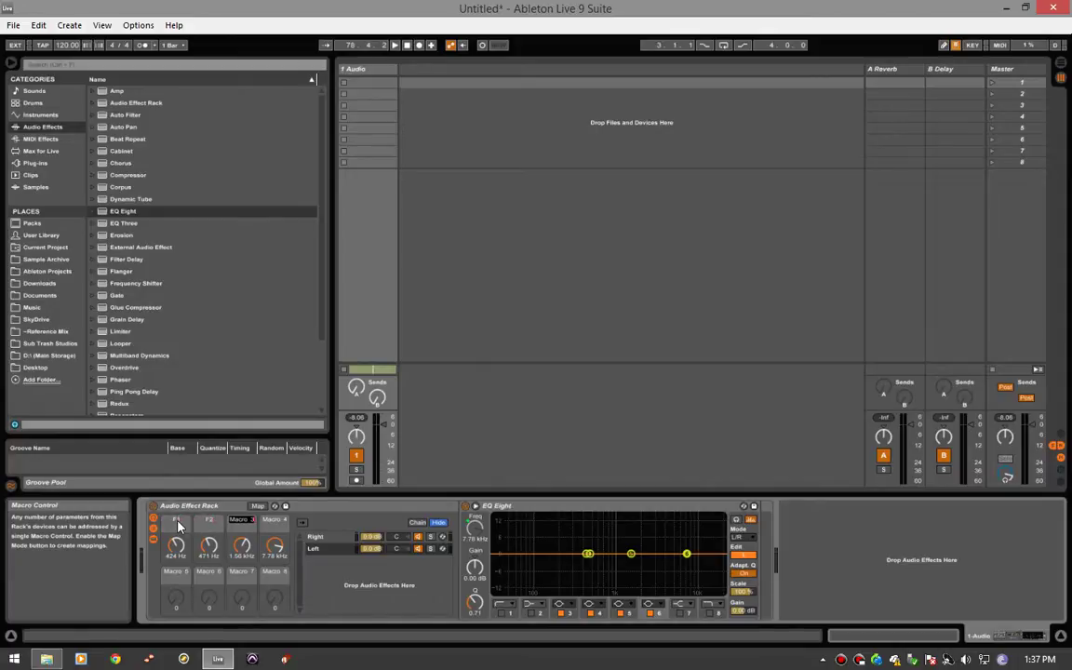
pyautogui.write('F3')
pyautogui.press('Tab')
pyautogui.write('F4')
pyautogui.press('Return')
# - Set the macros to about F1 496 Hz, F2 834 Hz, F3 1.20 kHz and F4 925 Hz, and show the Right chain's EQ Eight
pyautogui.moveTo(242, 548); pyautogui.dragTo(276, 568)
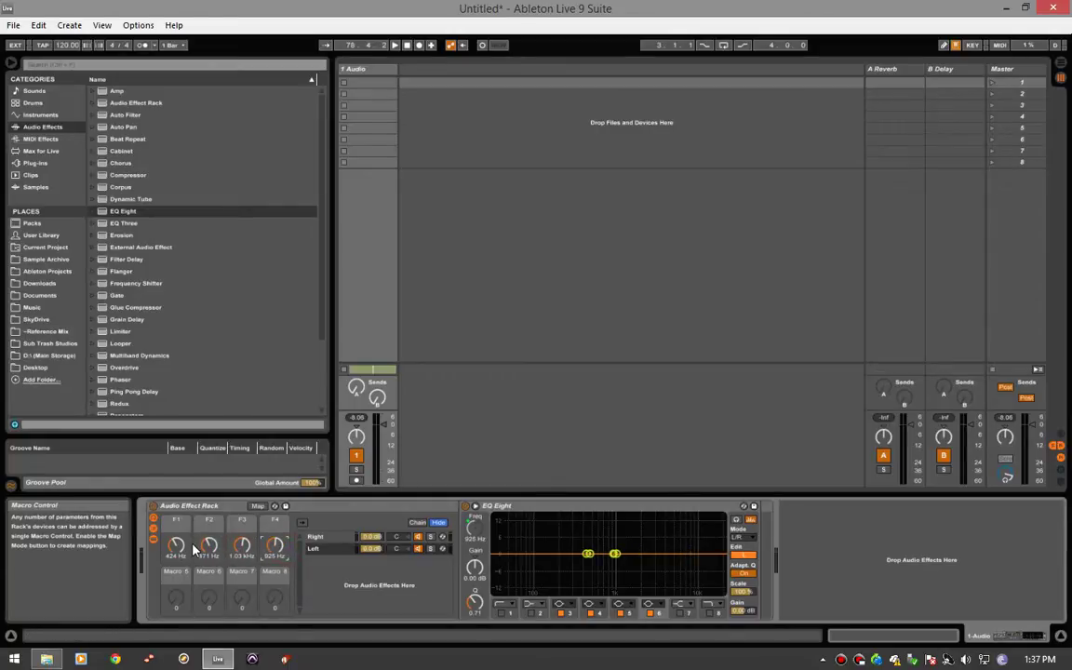
pyautogui.moveTo(177, 548); pyautogui.dragTo(227, 553)
pyautogui.click(317, 537)
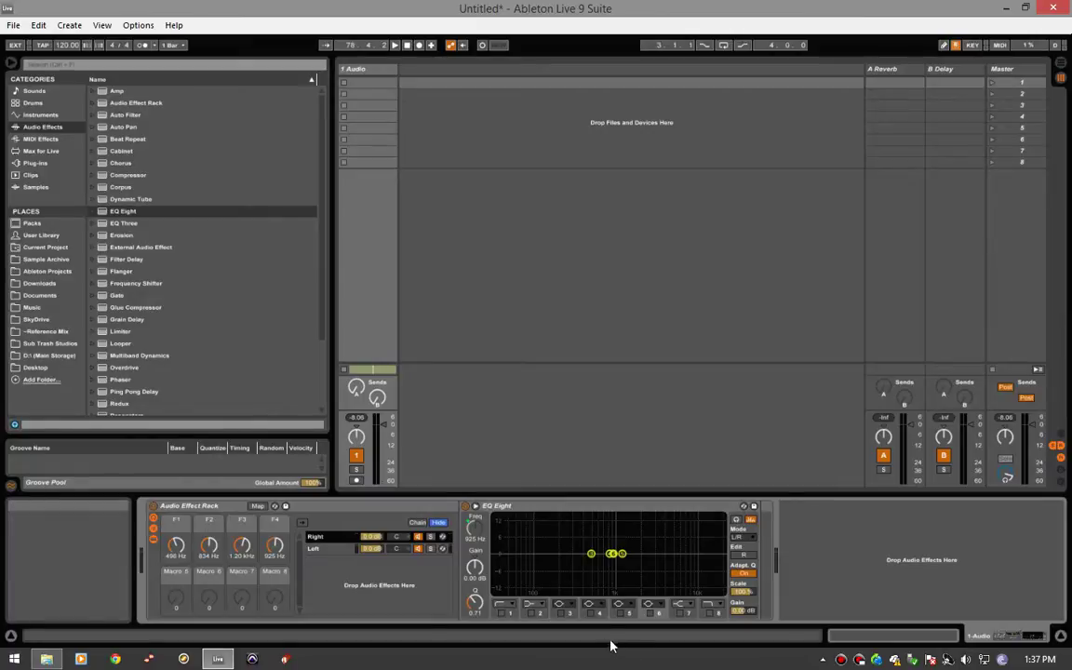
# - Map the Right chain's filter 3 gain to Macro 5 and its filter 4 gain to Macro 6
pyautogui.click(571, 617)
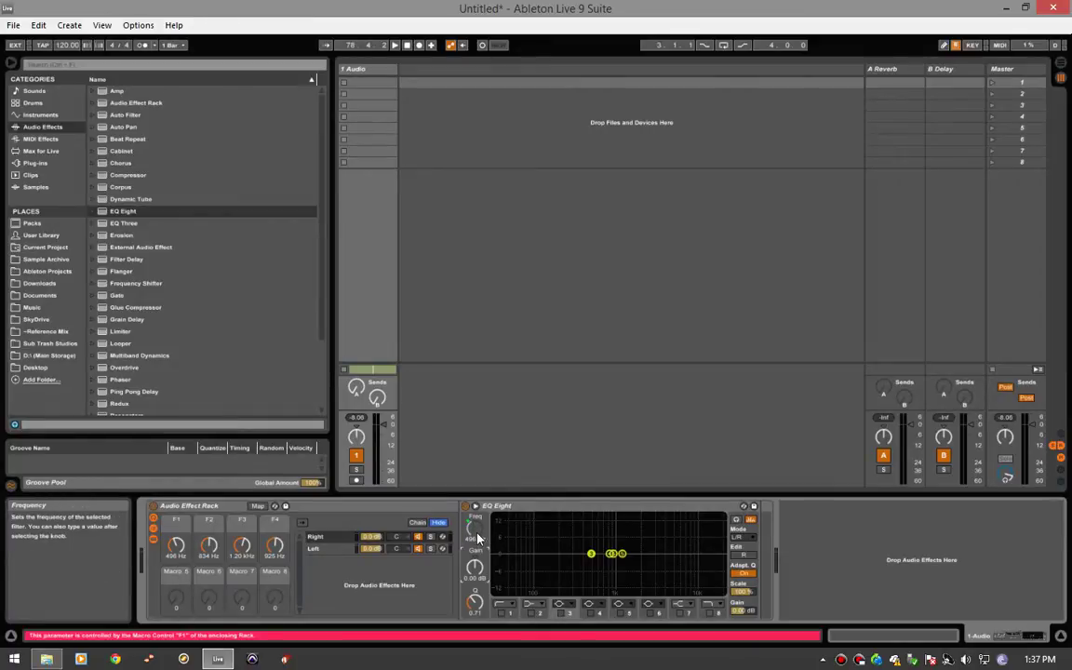
pyautogui.rightClick(475, 568)
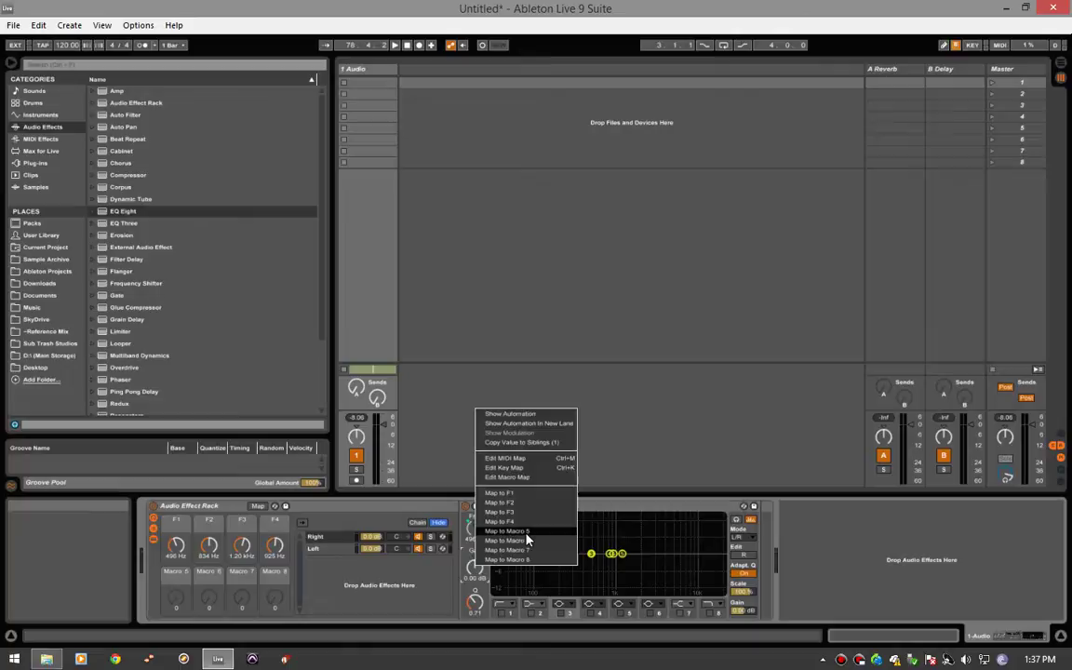
pyautogui.click(507, 530)
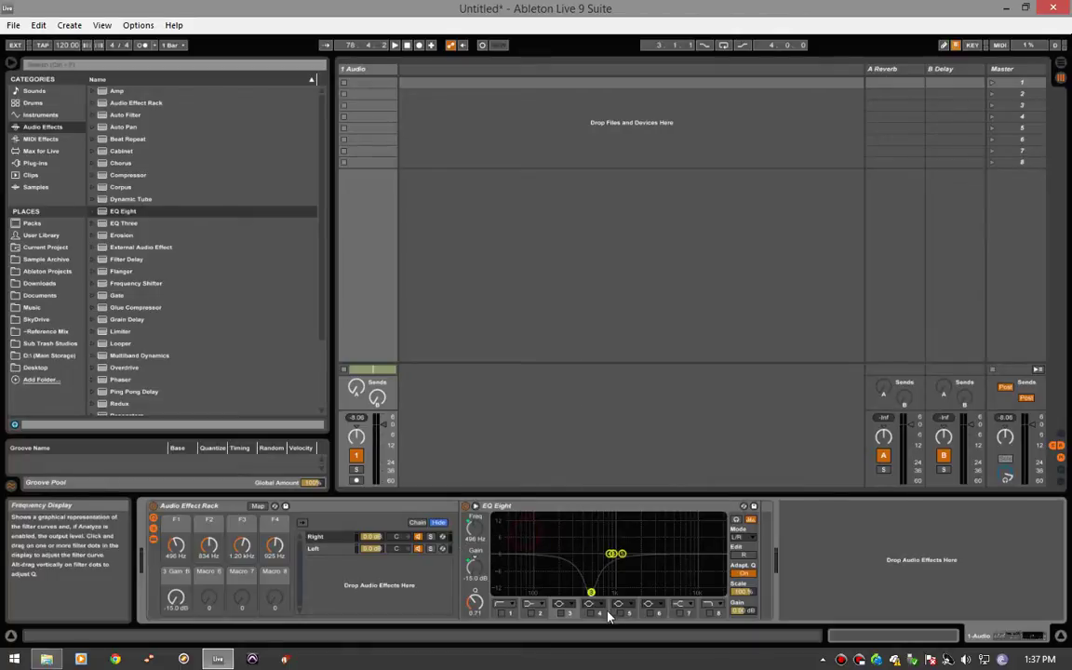
pyautogui.rightClick(475, 569)
pyautogui.click(529, 546)
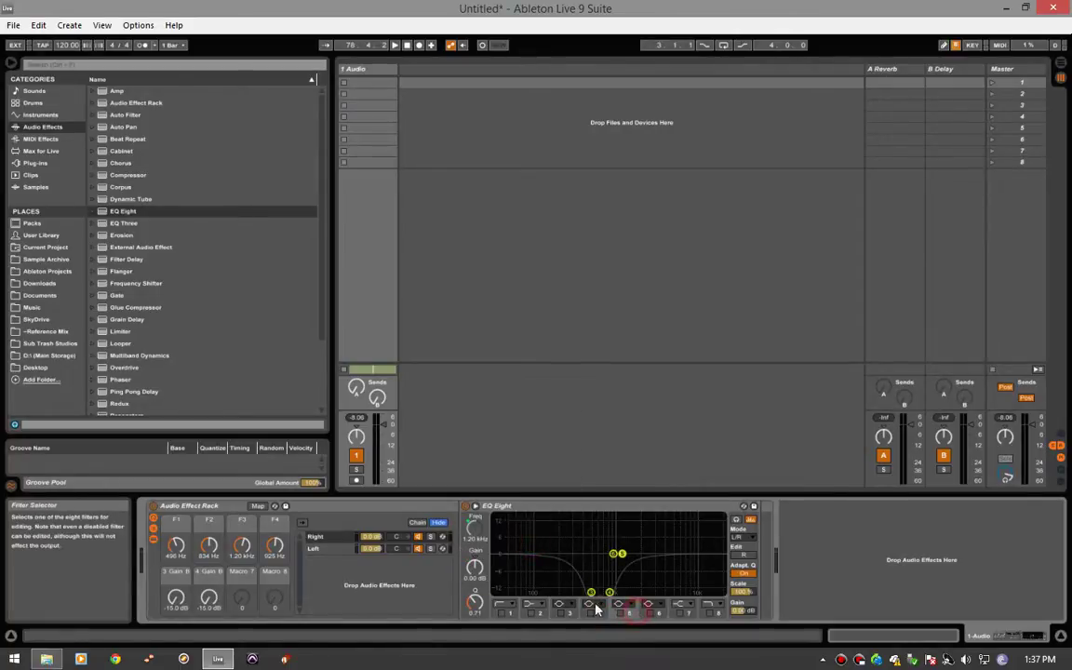
# - Map the Right chain's filter 5 gain to Macro 7 and its filter 6 gain to Macro 8
pyautogui.rightClick(477, 570)
pyautogui.click(527, 552)
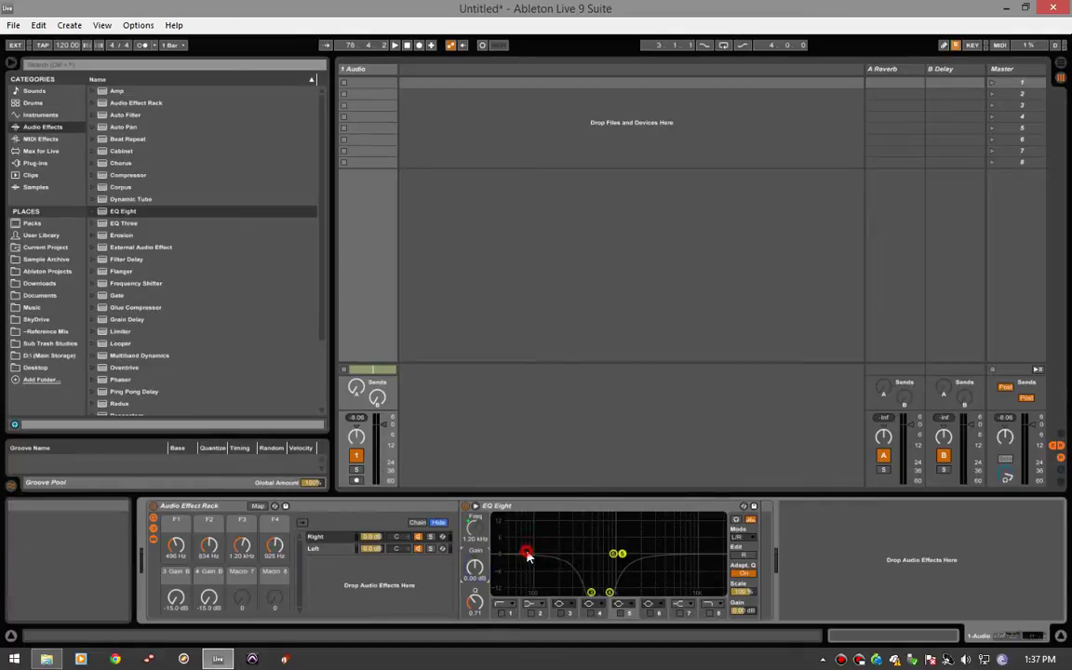
pyautogui.click(660, 612)
pyautogui.rightClick(475, 567)
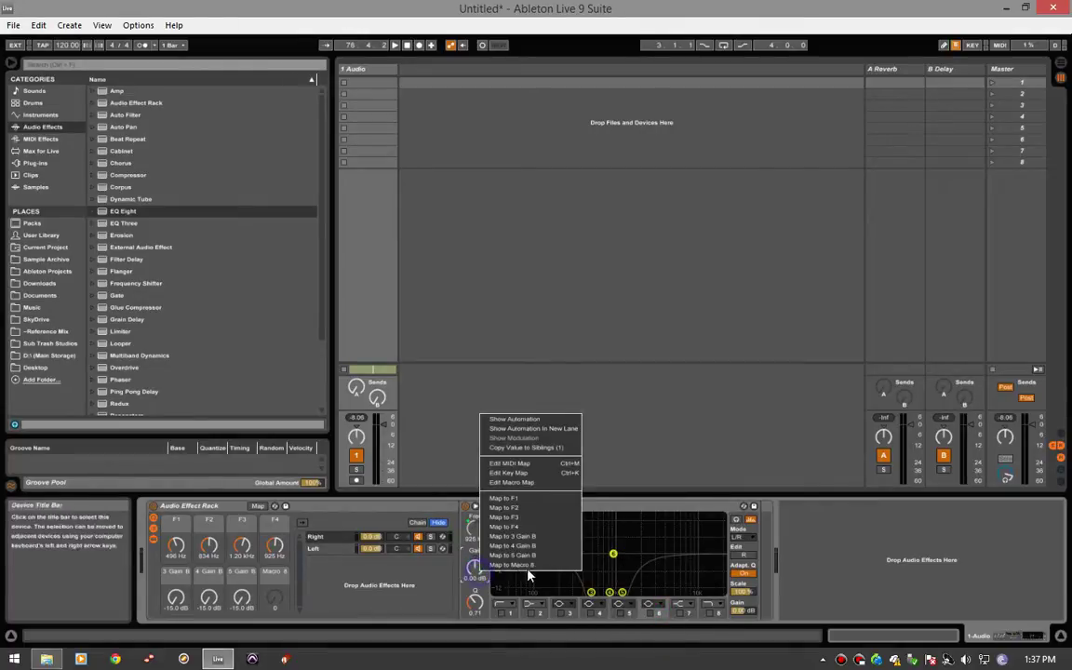
pyautogui.click(531, 566)
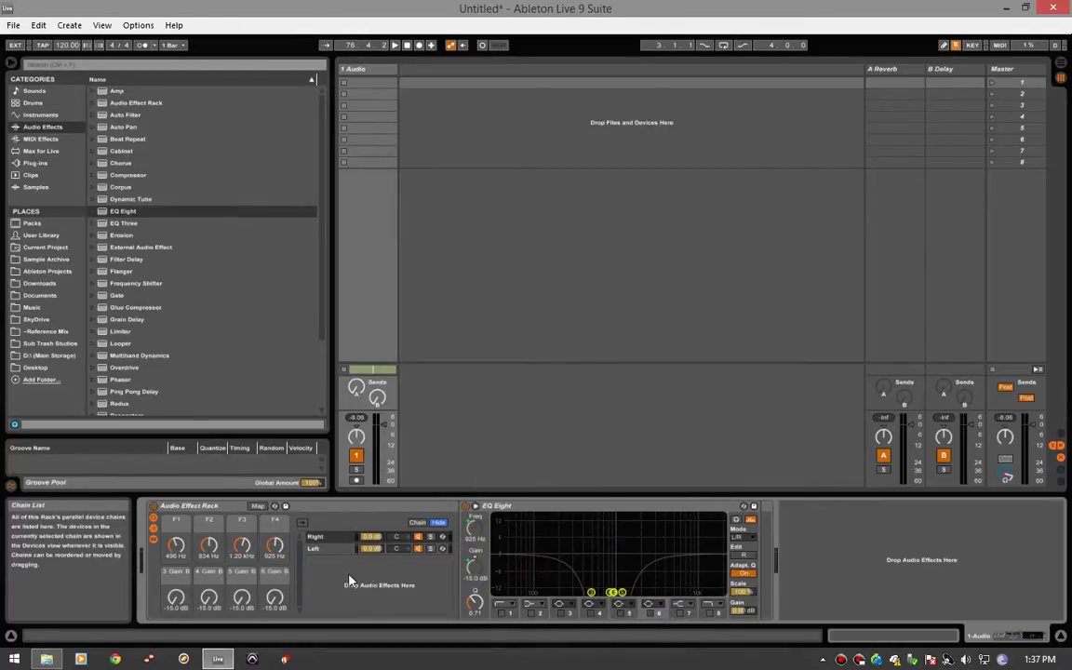
# - Map the Left chain's filter 3 gain to Macro 5 and its filter 4 gain to Macro 6
pyautogui.click(338, 550)
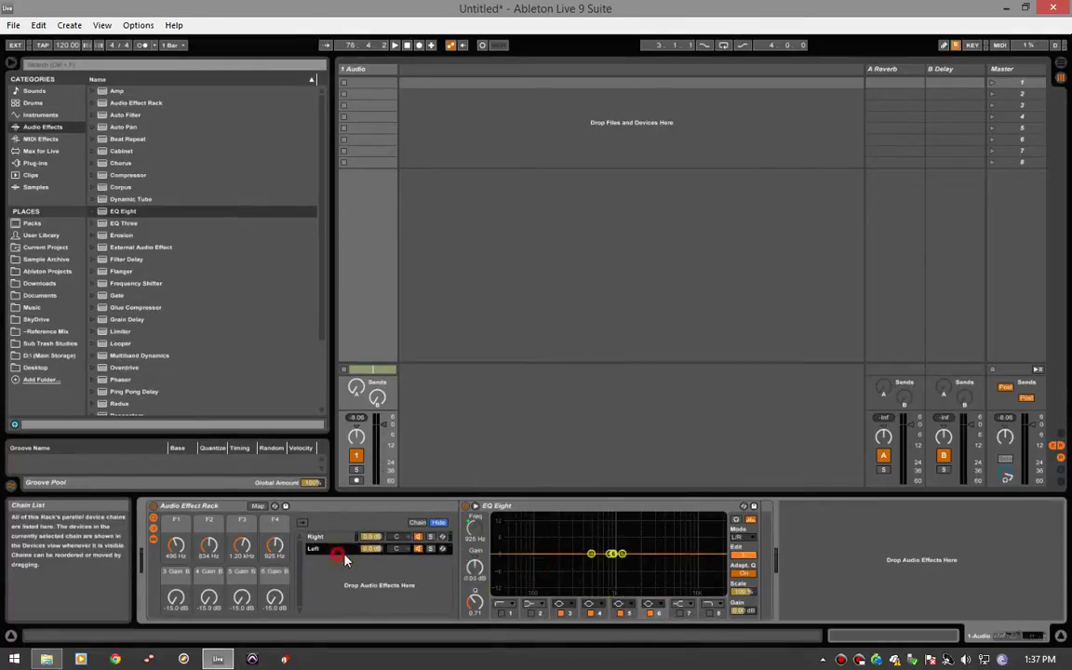
pyautogui.click(571, 611)
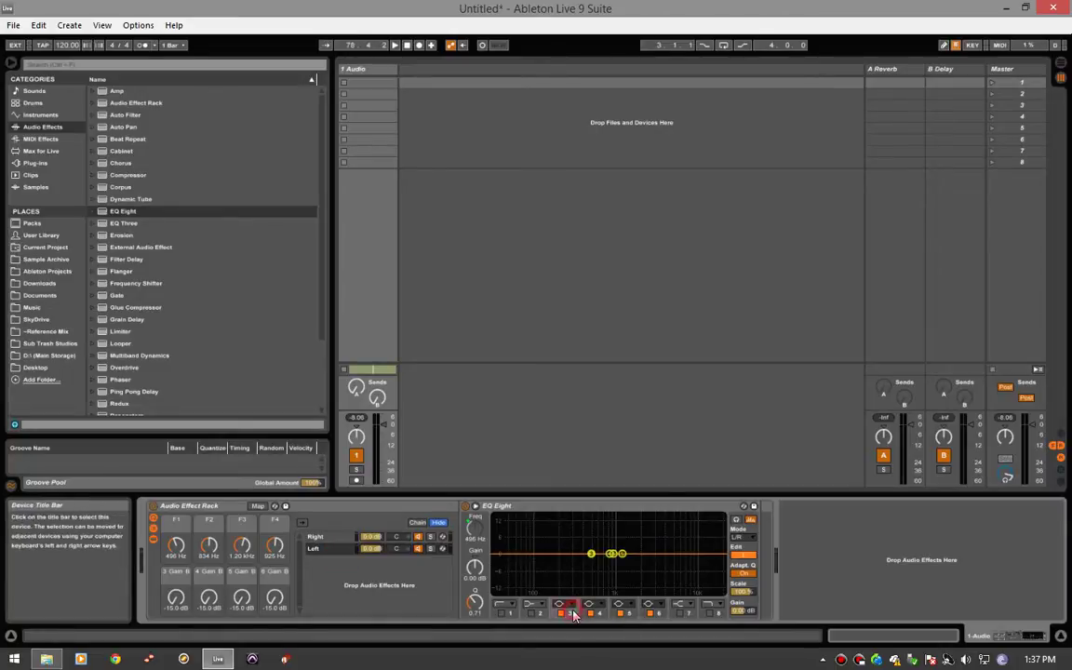
pyautogui.rightClick(474, 572)
pyautogui.click(510, 539)
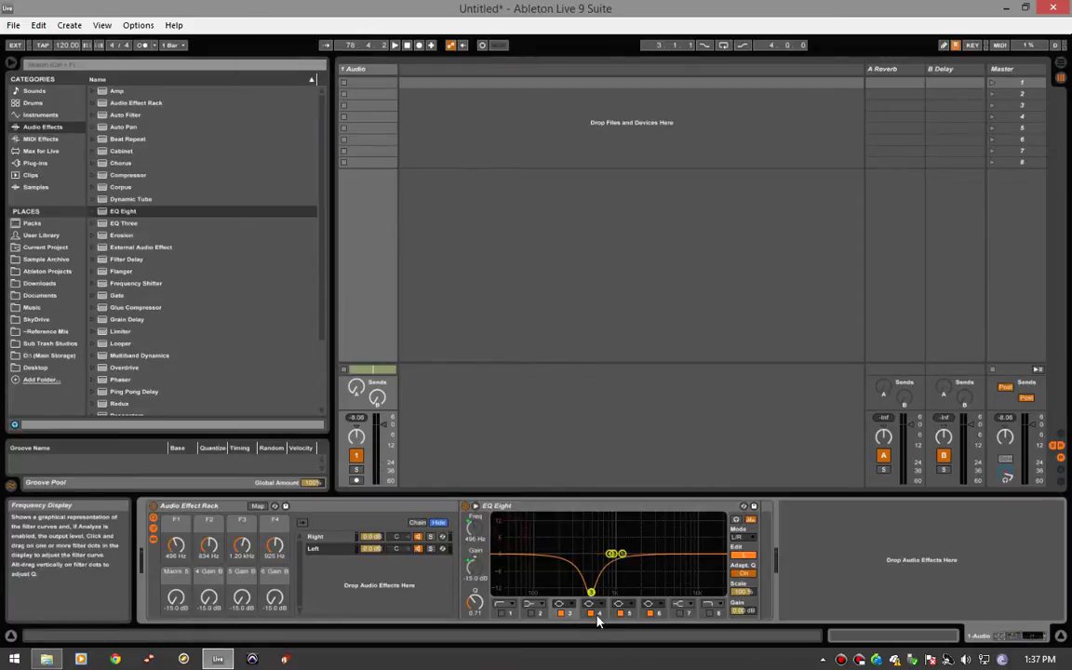
pyautogui.click(598, 615)
pyautogui.rightClick(477, 571)
pyautogui.click(519, 550)
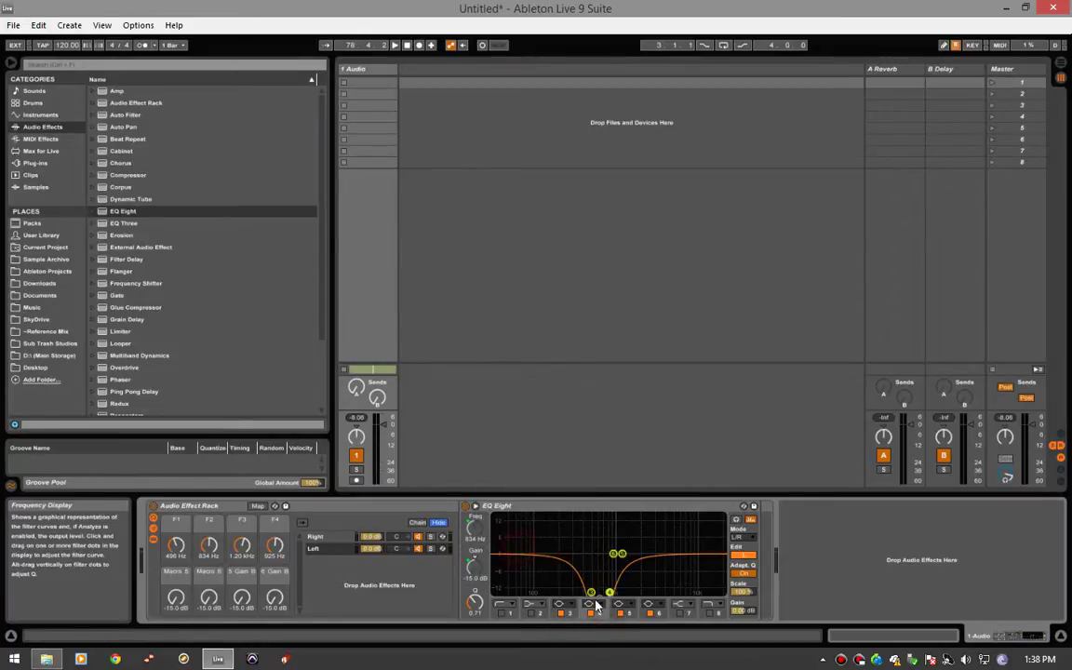
# - Map the Left chain's filter 5 gain to Macro 7 and its filter 6 gain to Macro 8
pyautogui.click(619, 607)
pyautogui.rightClick(474, 569)
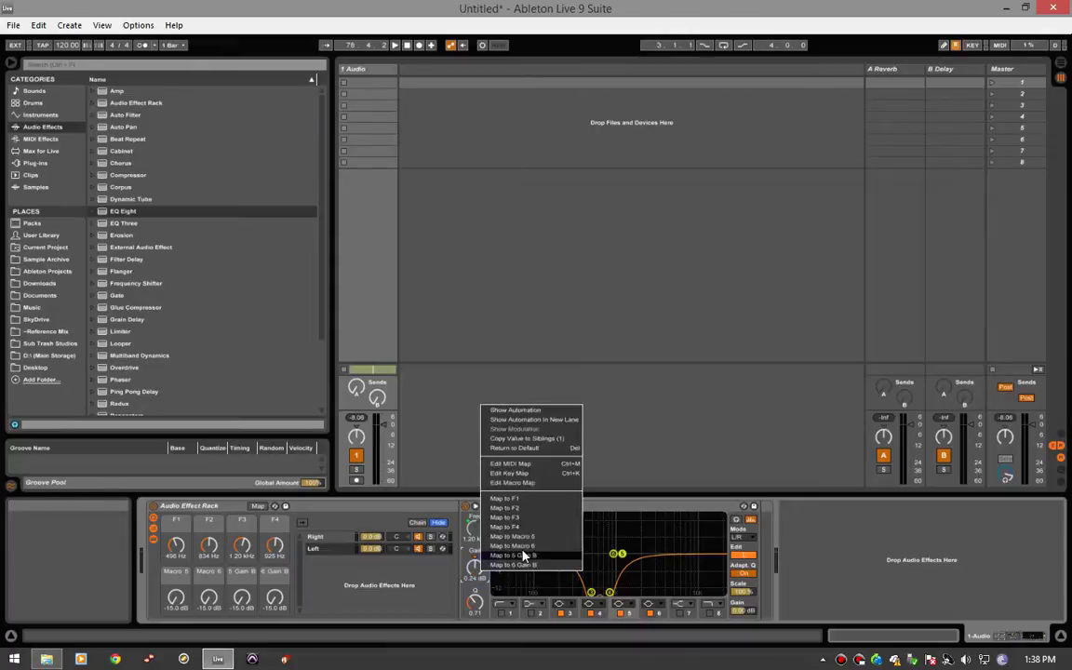
pyautogui.click(524, 556)
pyautogui.click(648, 605)
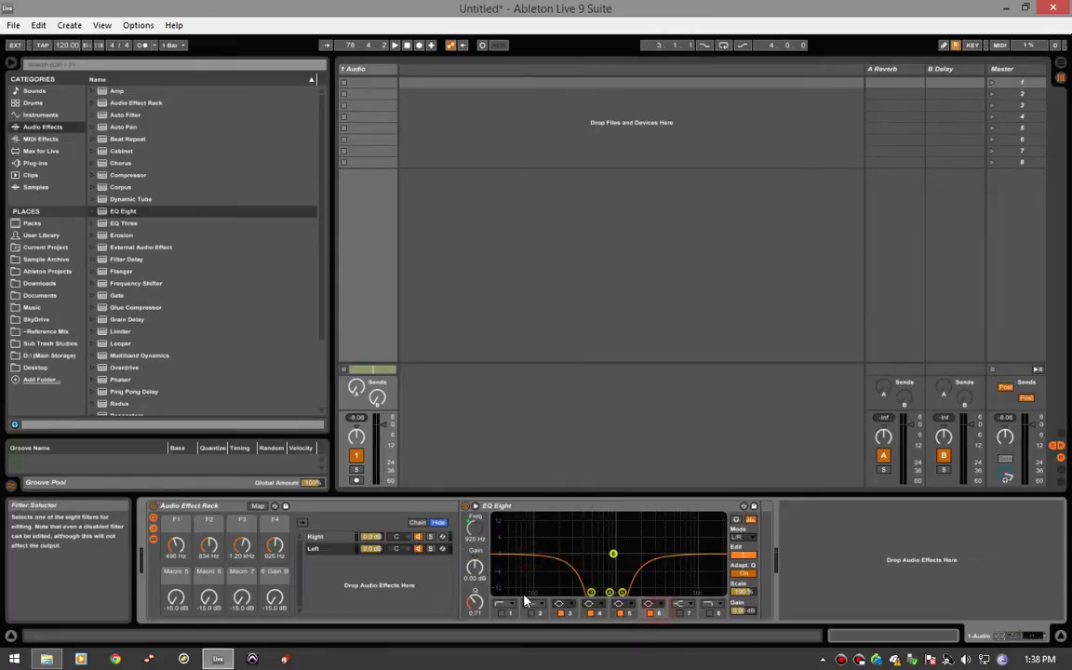
pyautogui.rightClick(483, 571)
pyautogui.click(519, 573)
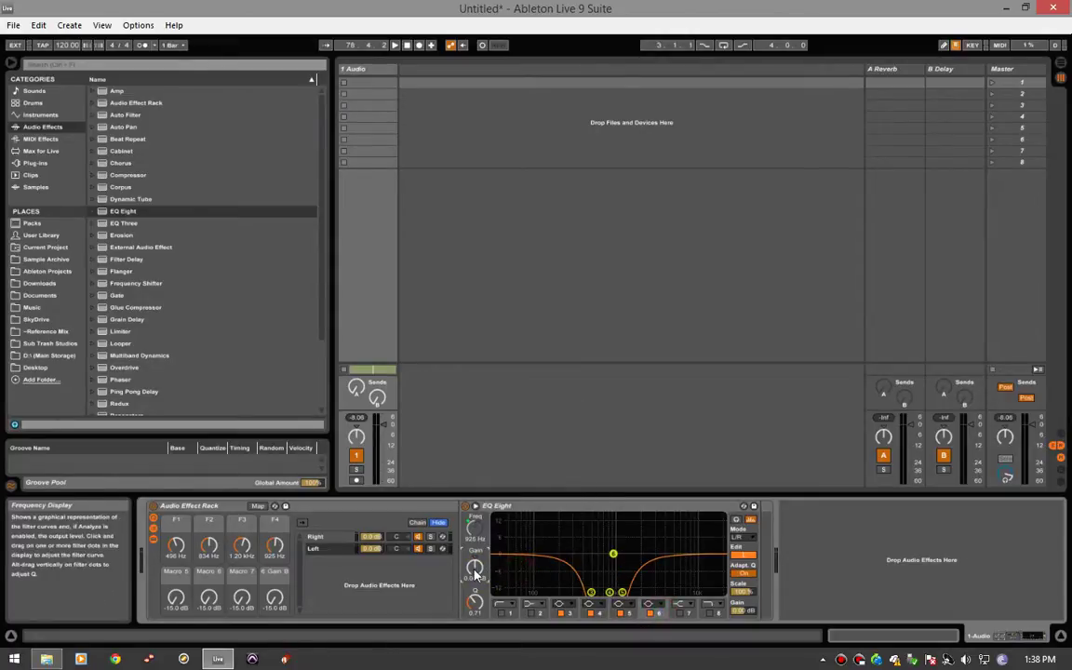
pyautogui.rightClick(475, 569)
pyautogui.click(505, 565)
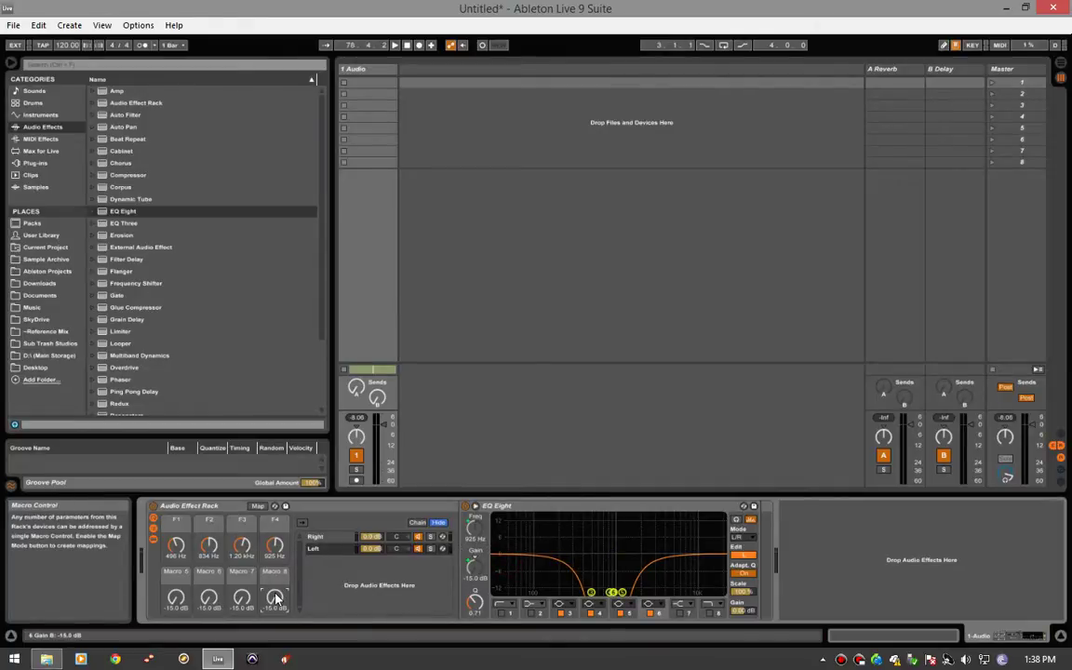
# - Show the rack's macro mappings and compare the Right and Left chain gain entries assigned to Macro 5
pyautogui.click(358, 574)
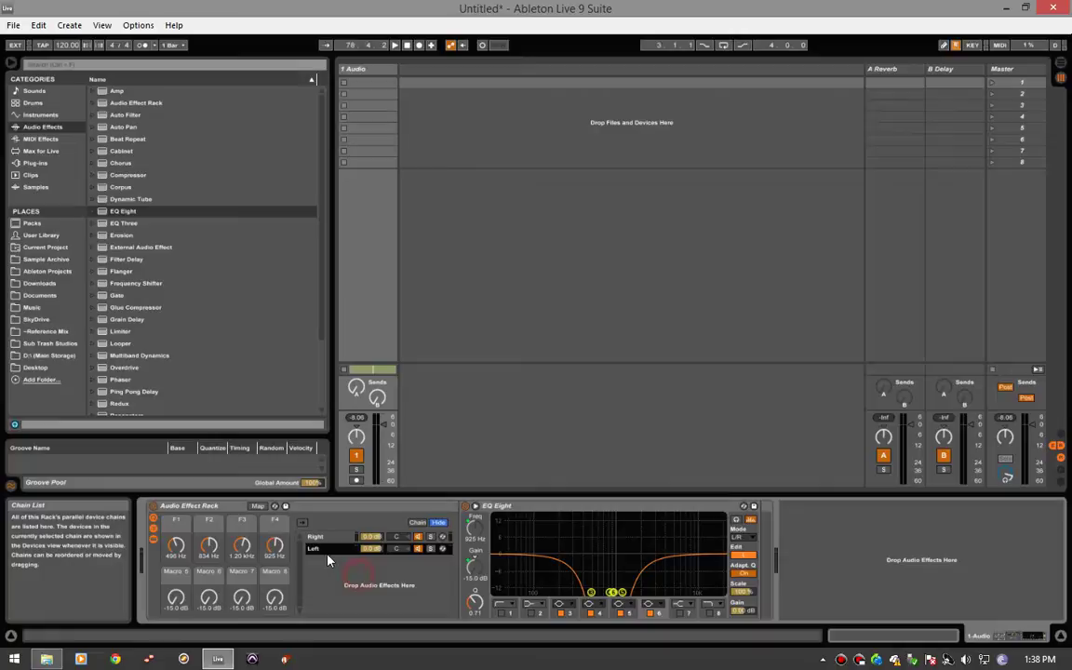
pyautogui.click(259, 507)
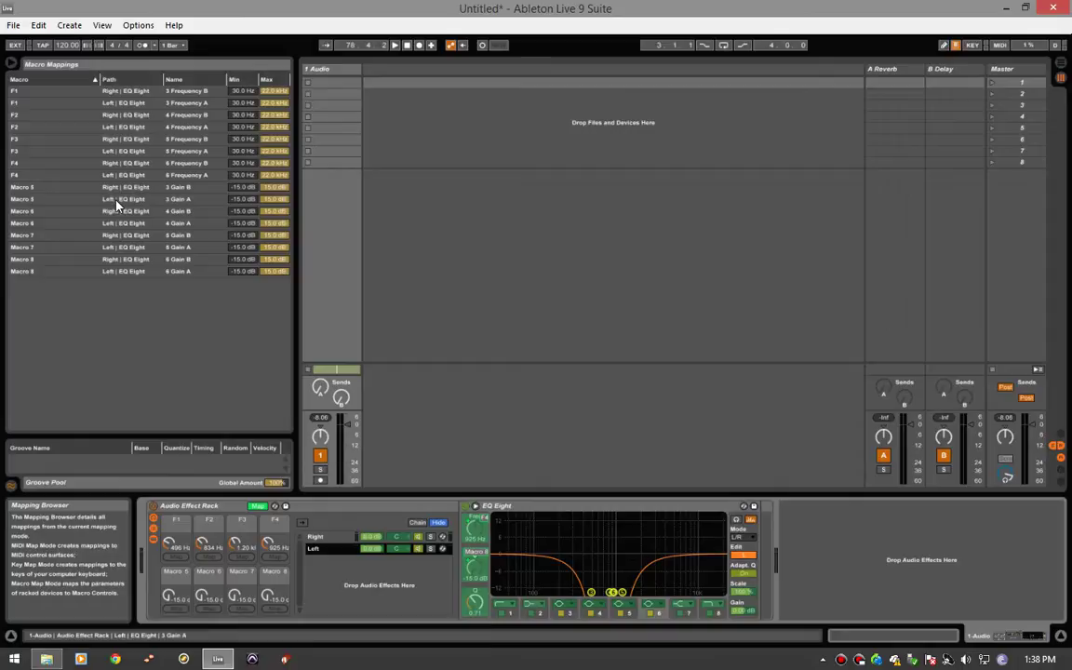
pyautogui.click(191, 190)
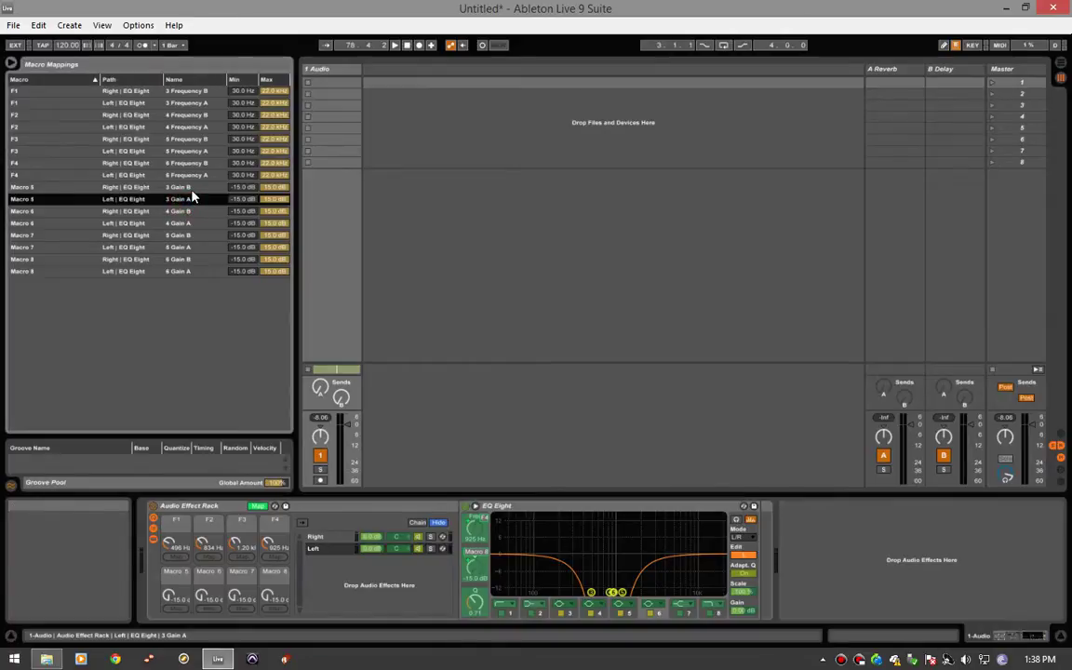
pyautogui.click(195, 200)
pyautogui.click(194, 189)
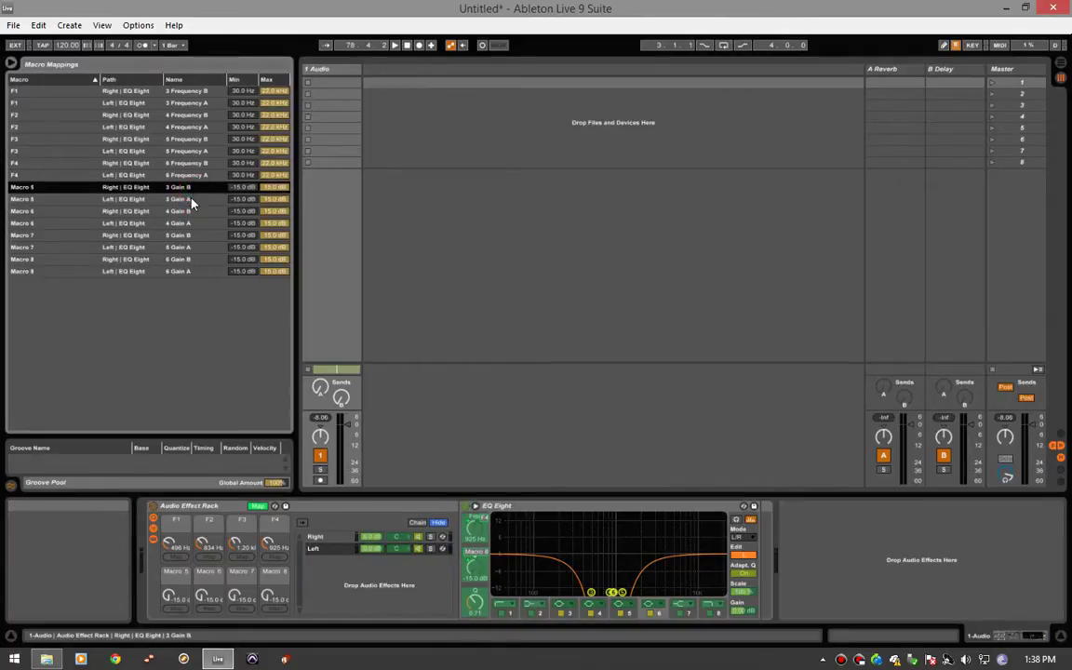
pyautogui.click(189, 201)
pyautogui.click(142, 186)
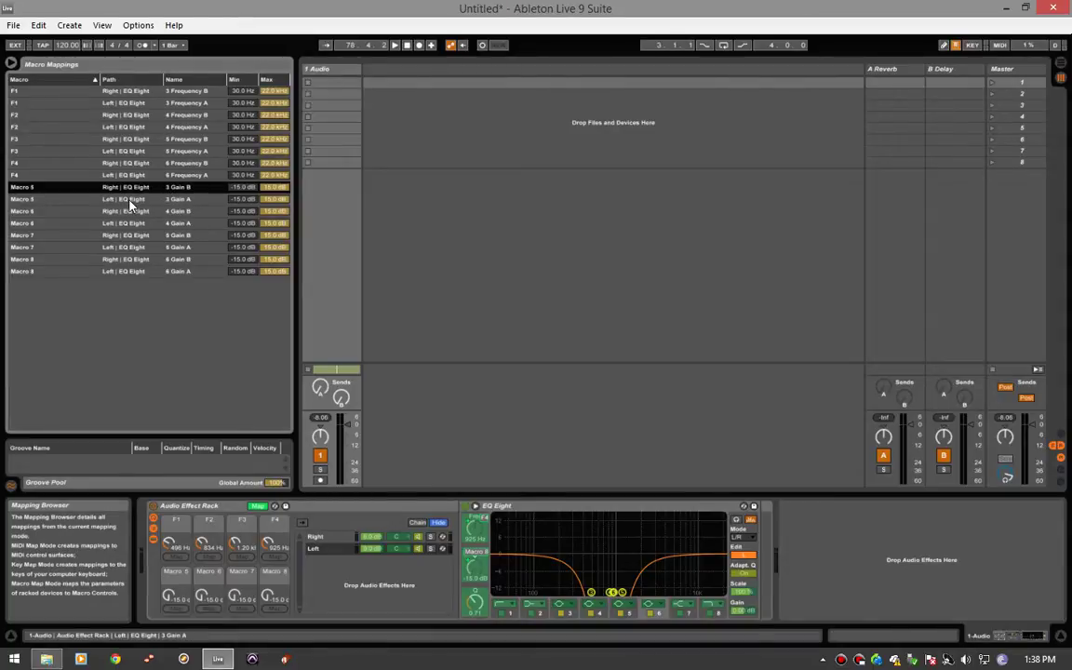
pyautogui.click(131, 201)
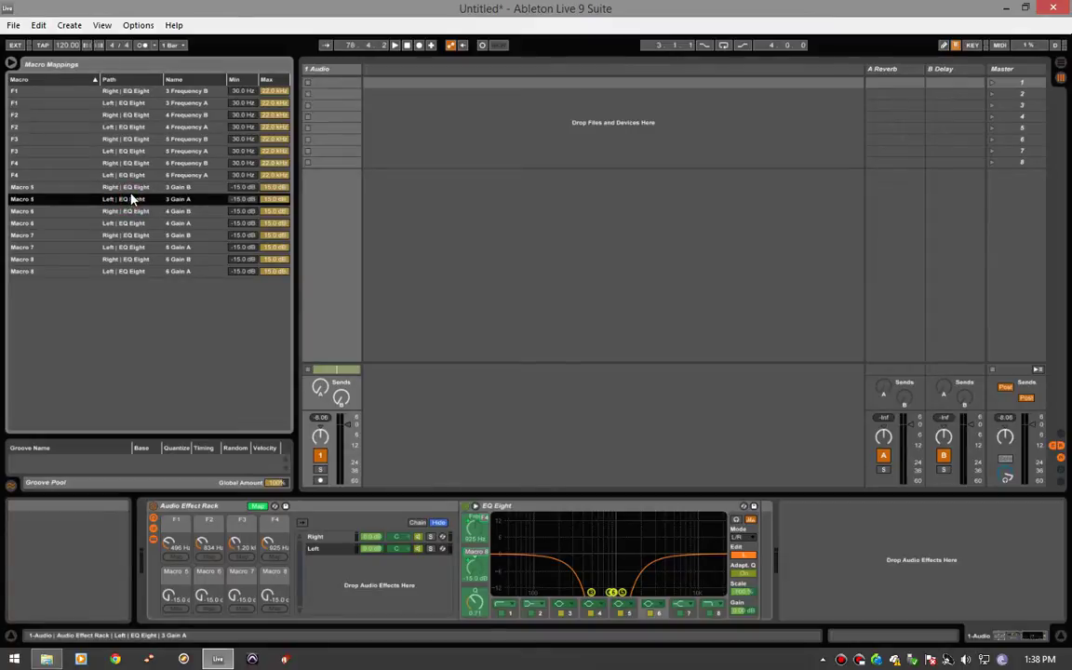
pyautogui.click(130, 189)
pyautogui.click(130, 199)
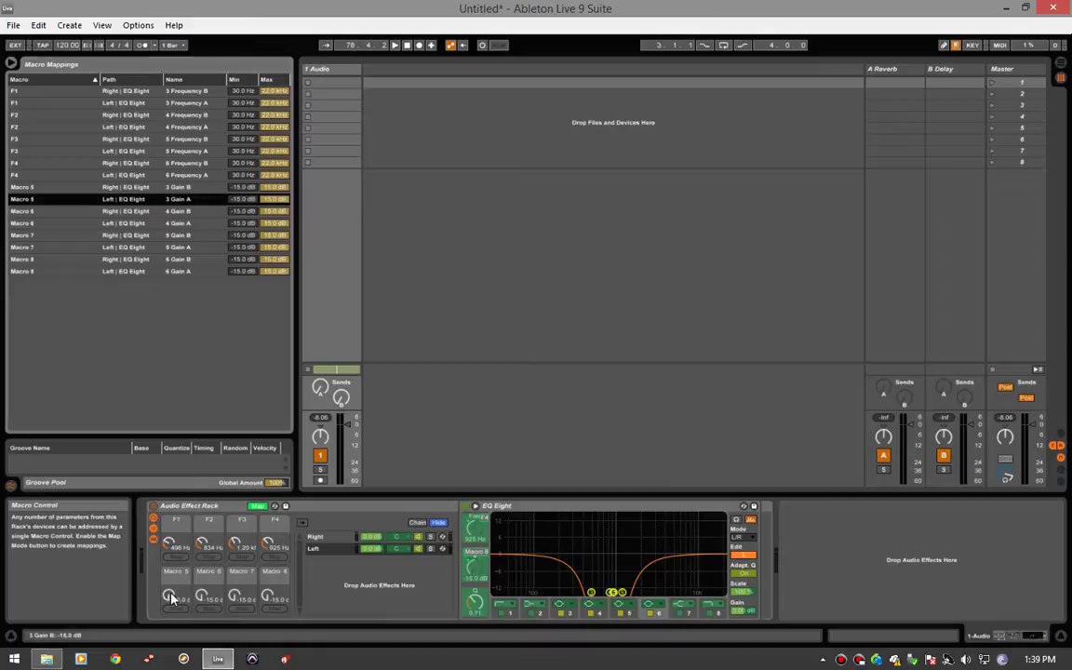
# - Raise Macro 5 to about 11.7 dB and compare the resulting EQ curves of the Right and Left chains
pyautogui.moveTo(171, 599); pyautogui.dragTo(171, 582)
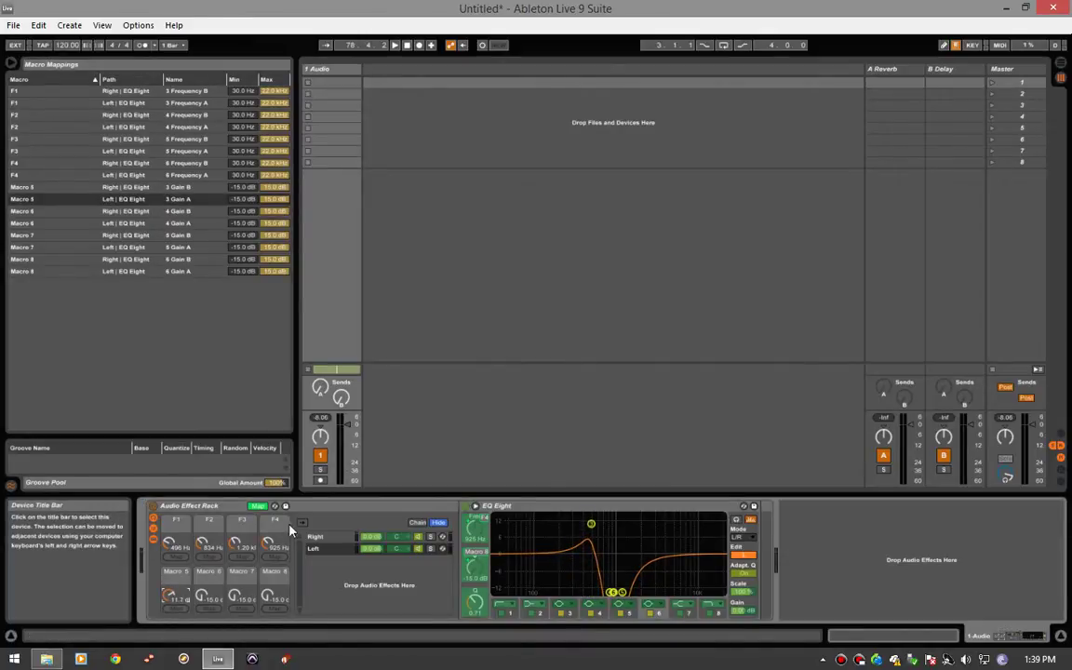
pyautogui.click(319, 538)
pyautogui.click(324, 548)
pyautogui.click(323, 538)
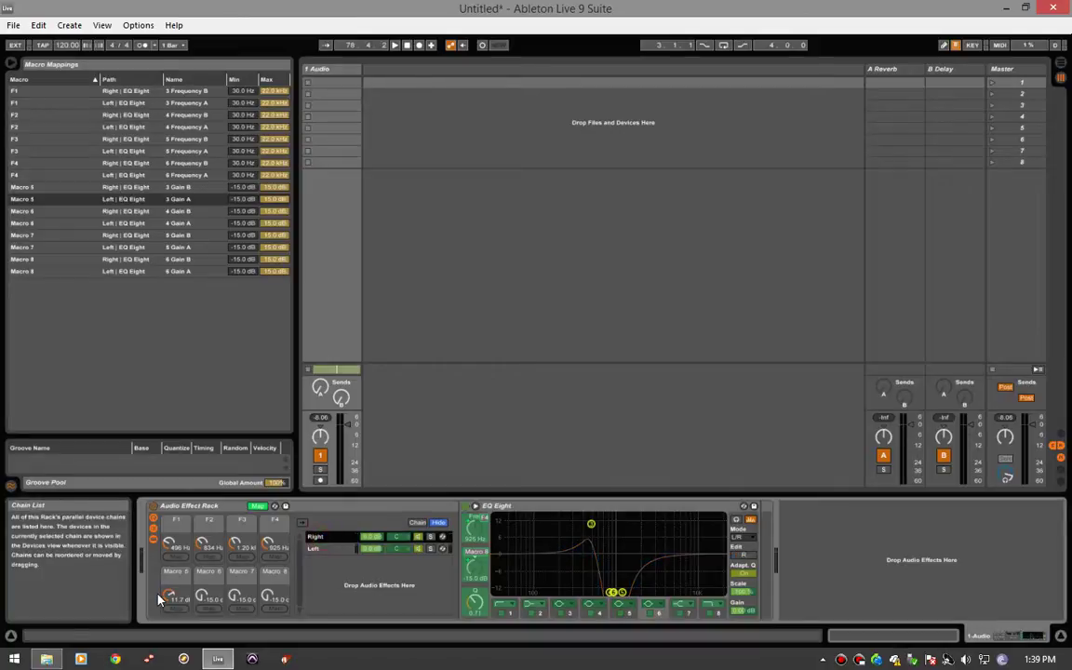
pyautogui.moveTo(159, 595); pyautogui.dragTo(159, 599)
pyautogui.click(323, 549)
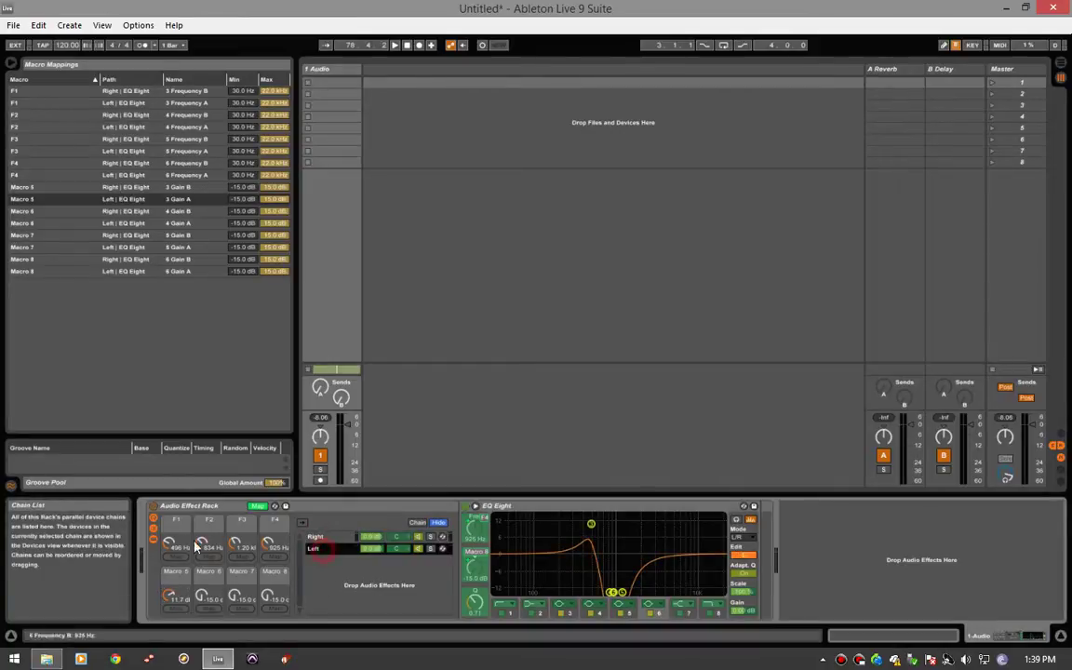
# - Lower the F1 macro to about 228 Hz and check the EQ curve in the Right chain
pyautogui.moveTo(170, 545); pyautogui.dragTo(170, 544)
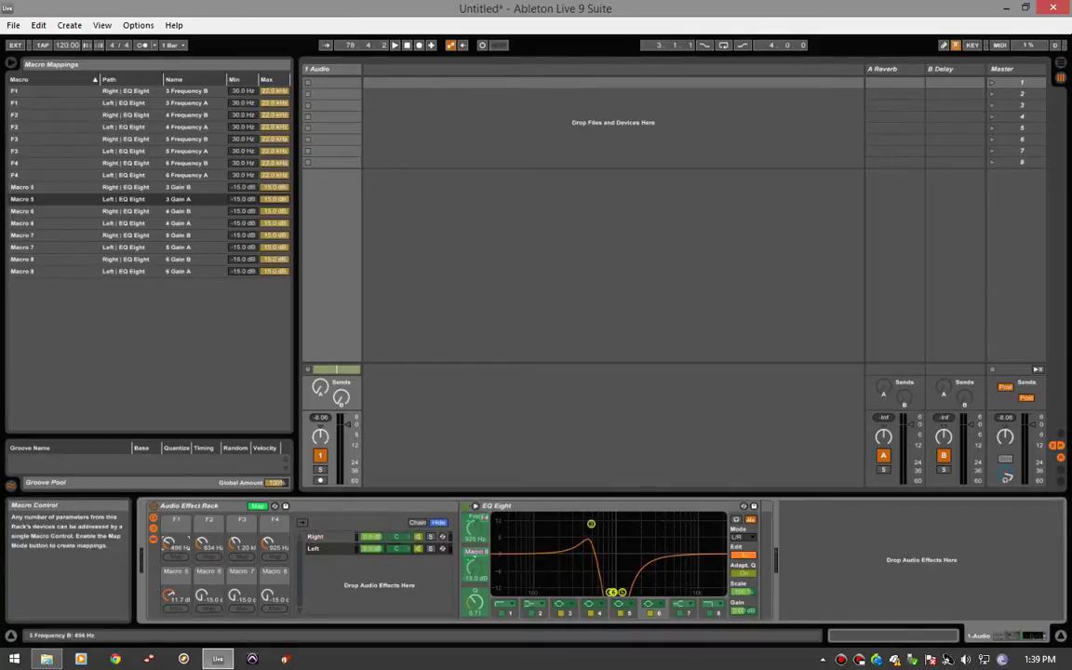
pyautogui.click(311, 540)
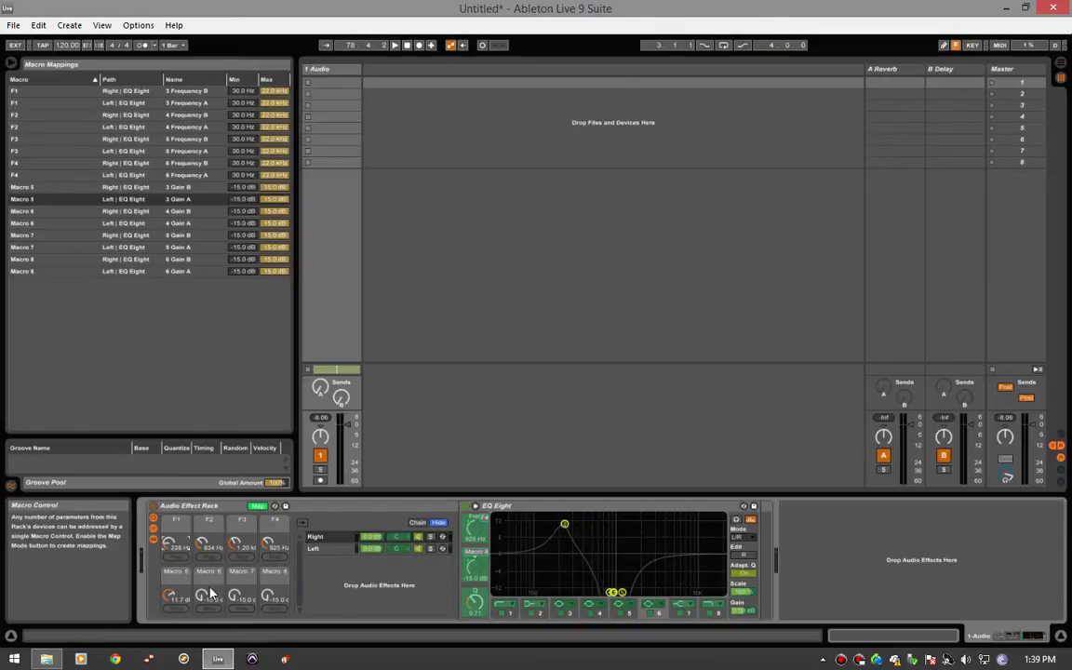
pyautogui.click(175, 591)
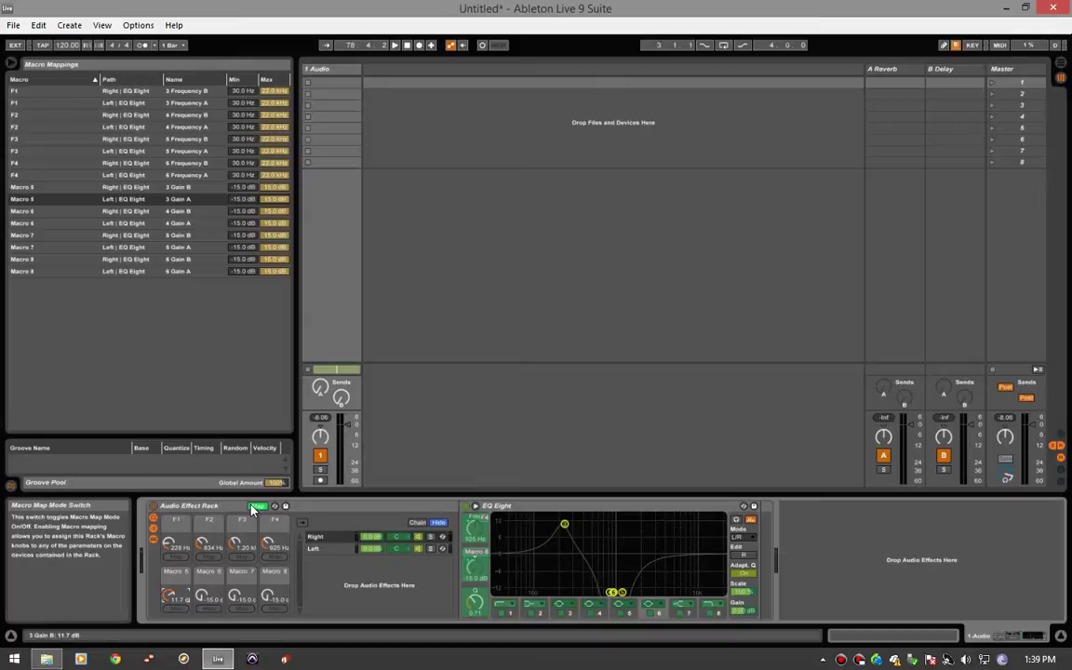
# - Examine the Left and Right chain gain mappings of Macros 5 to 8 in the macro mapping list
pyautogui.click(116, 223)
pyautogui.click(111, 247)
pyautogui.click(123, 271)
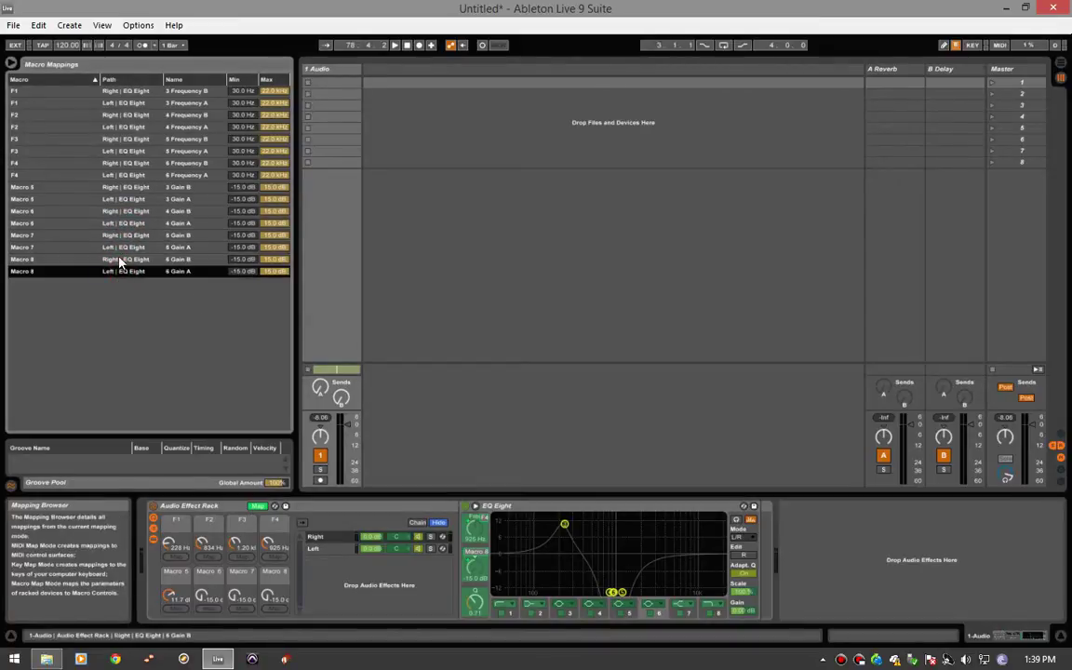
pyautogui.click(111, 259)
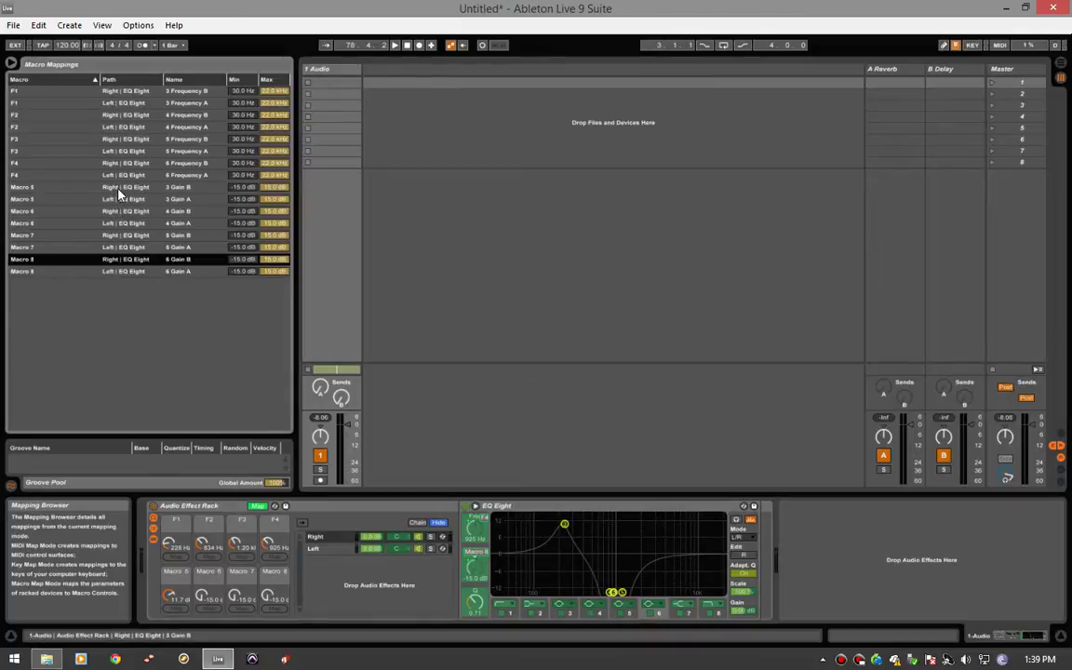
pyautogui.click(182, 188)
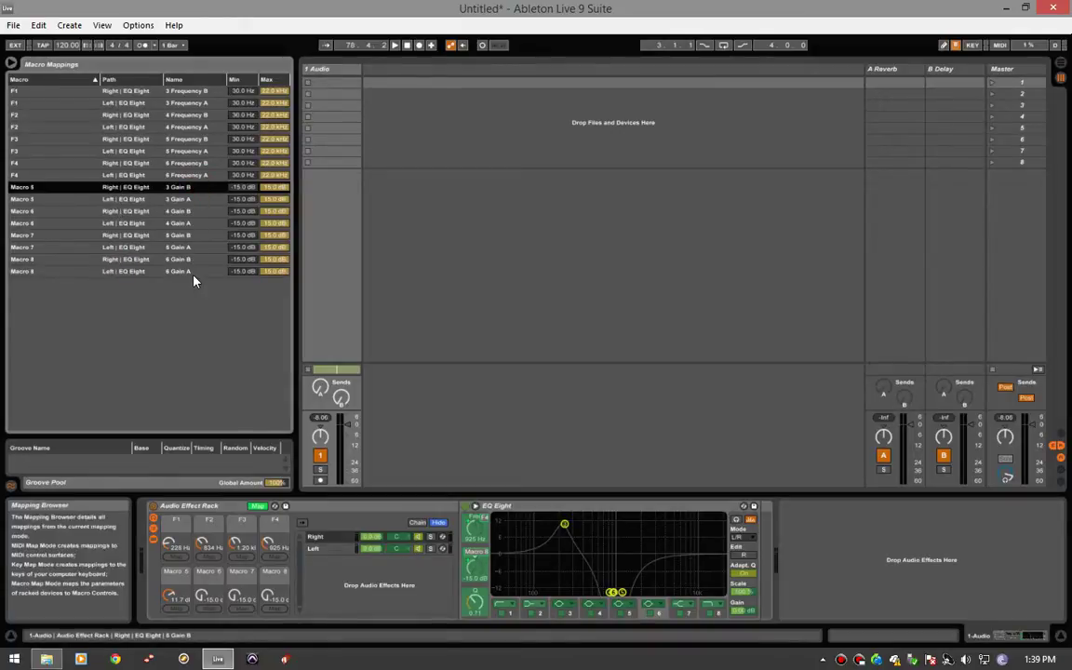
pyautogui.click(195, 272)
pyautogui.click(177, 188)
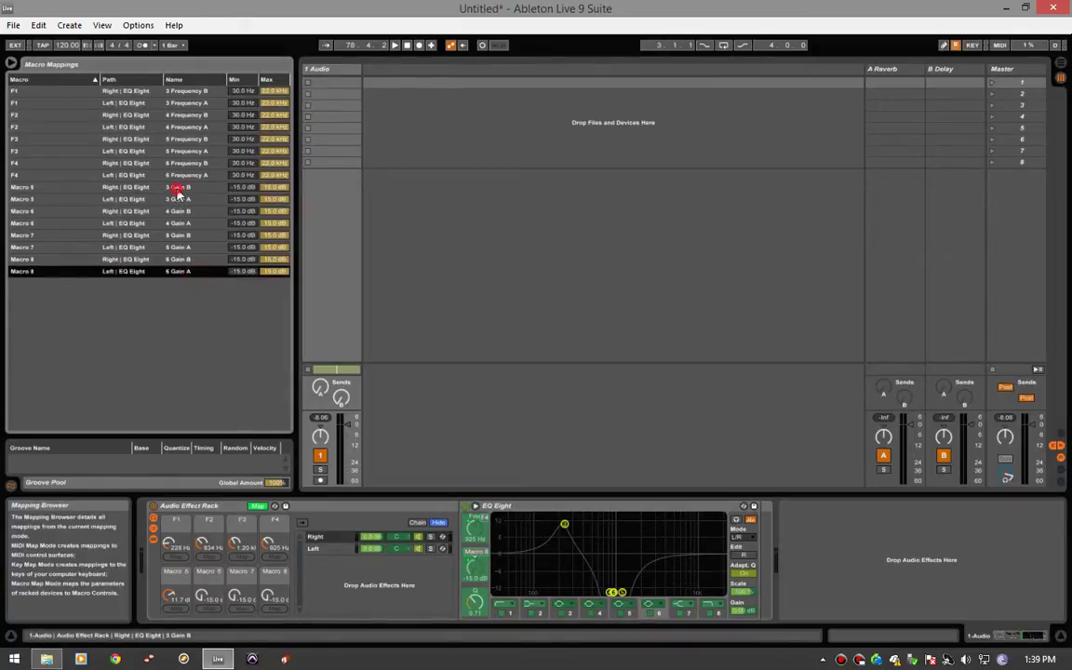
pyautogui.click(118, 200)
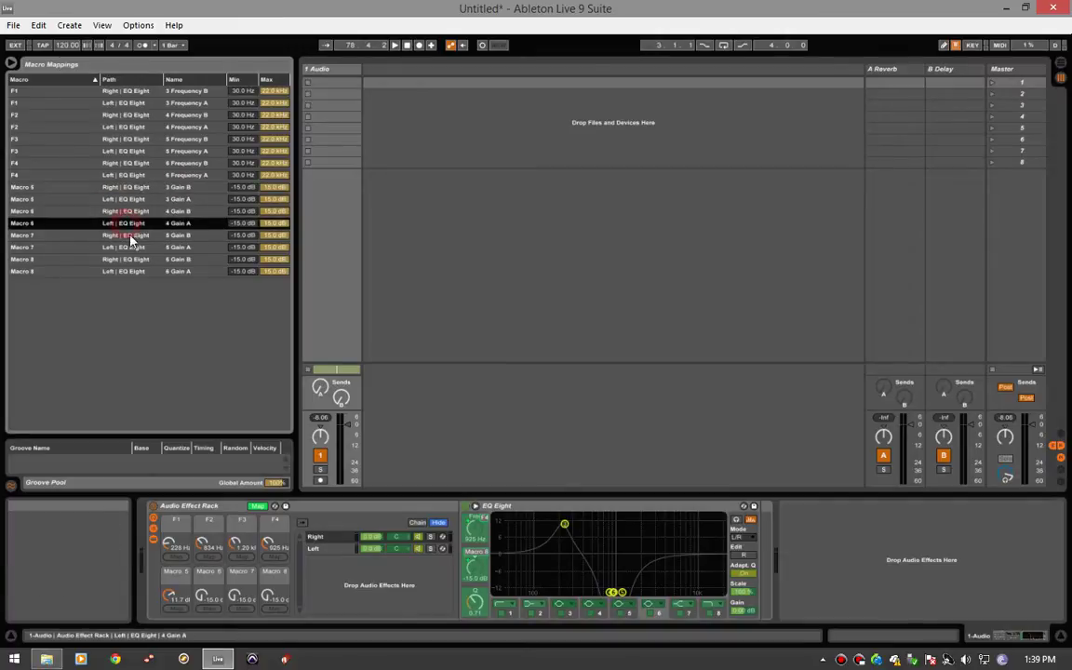
pyautogui.click(130, 246)
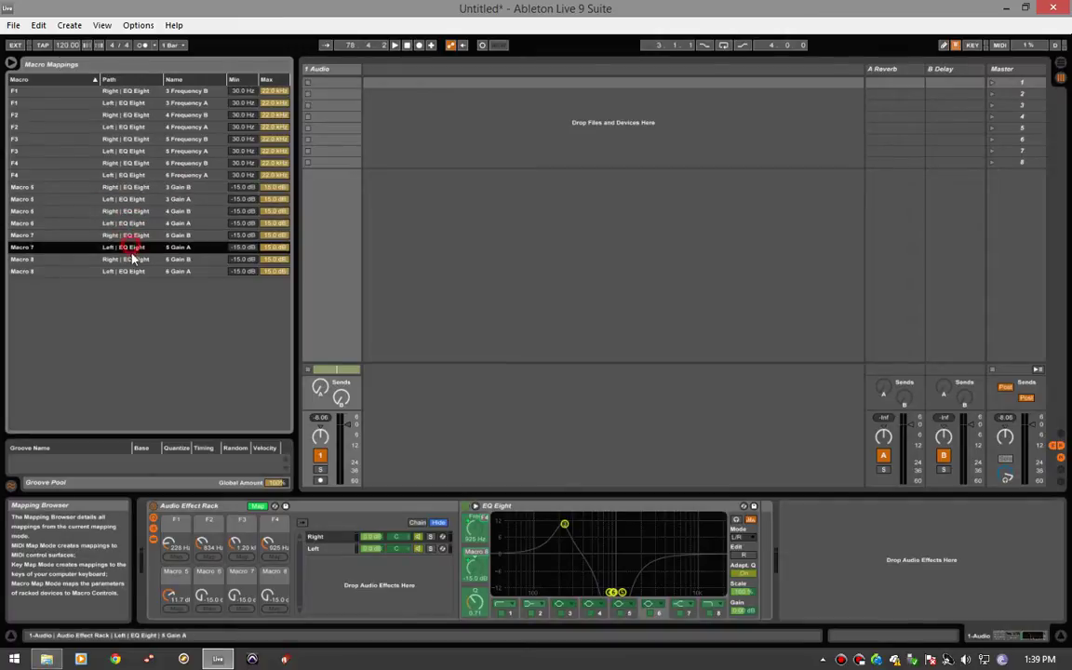
# - Invert the macro ranges of the Left chain's 3 Gain A and 4 Gain A mappings
pyautogui.click(145, 199)
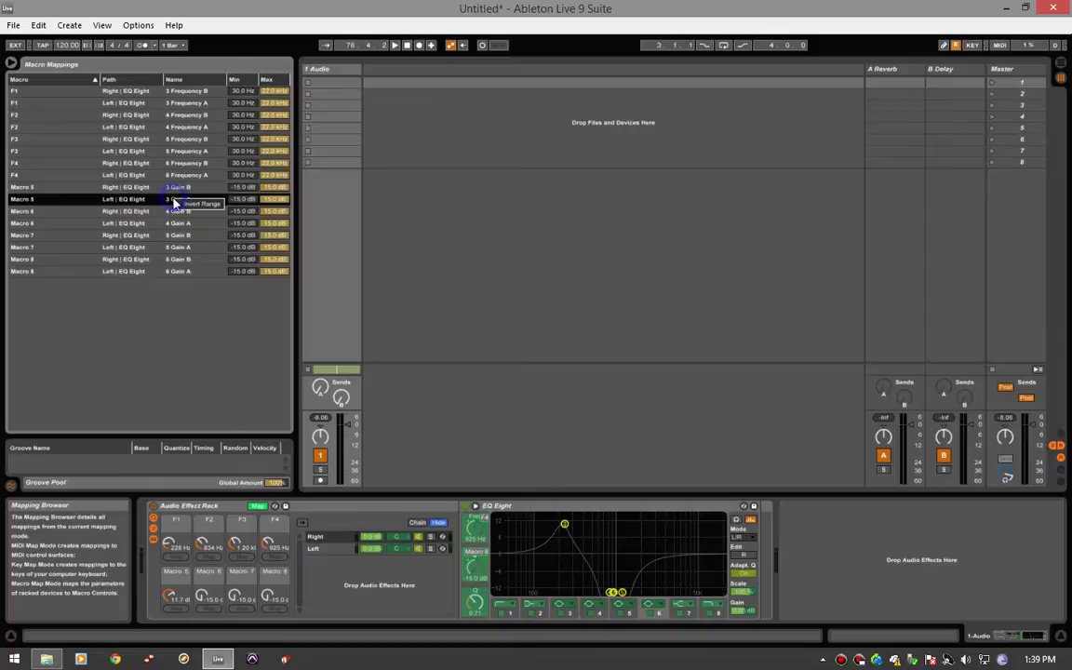
pyautogui.click(187, 204)
pyautogui.click(177, 224)
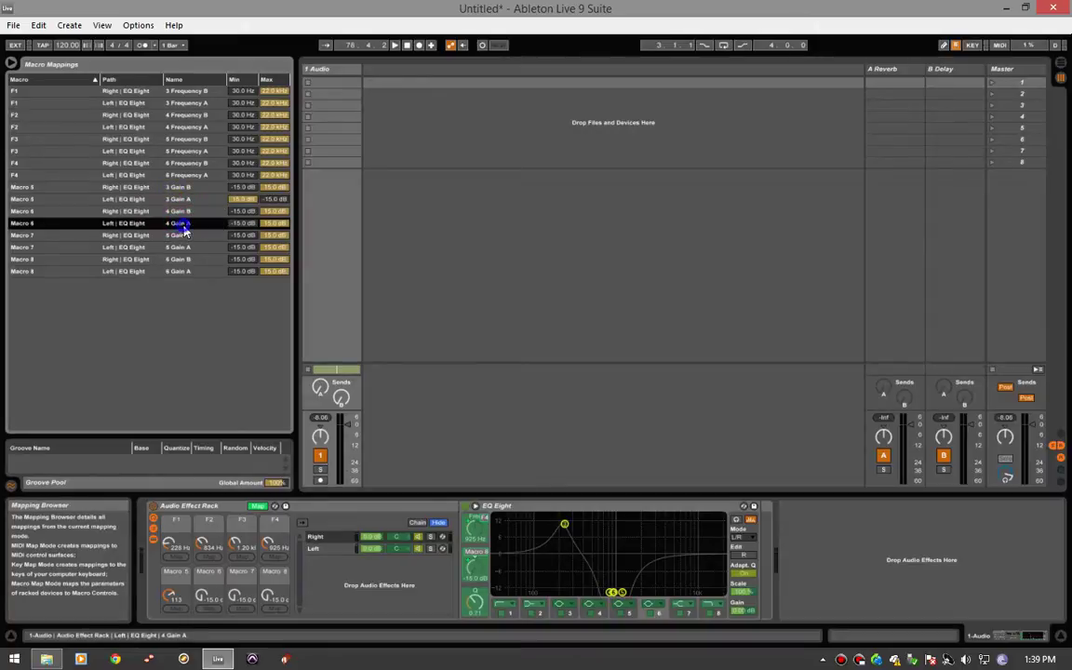
pyautogui.rightClick(183, 230)
pyautogui.click(193, 235)
# - Invert the ranges of the Left chain's 5 Gain A and 6 Gain A mappings, and show the Left chain's EQ Eight
pyautogui.click(167, 247)
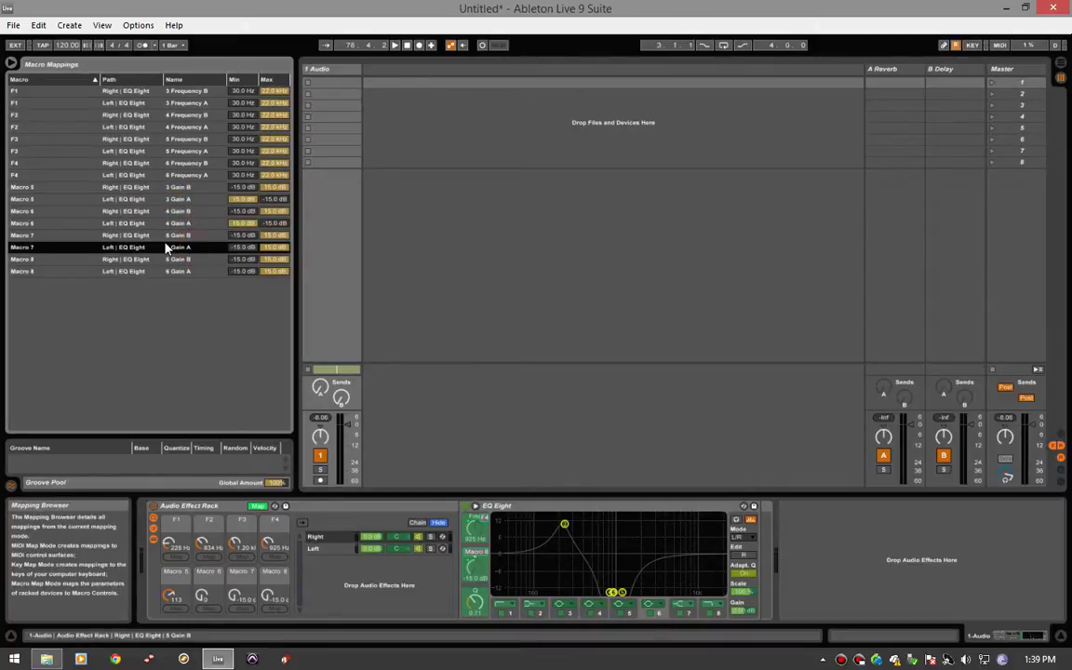
pyautogui.rightClick(167, 248)
pyautogui.click(178, 252)
pyautogui.rightClick(191, 271)
pyautogui.click(198, 281)
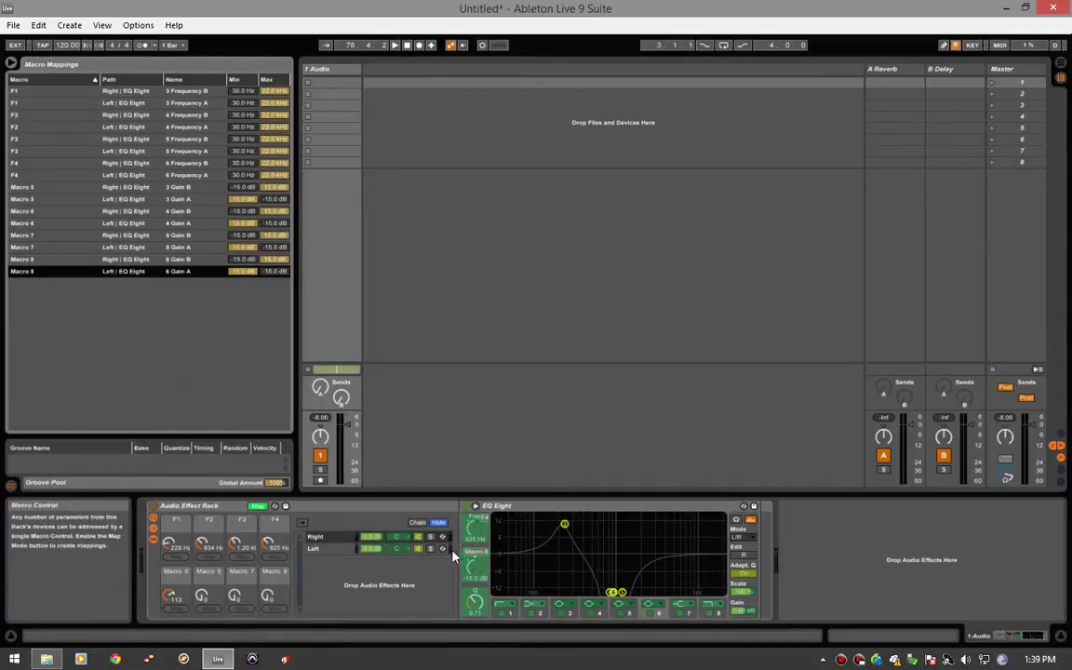
pyautogui.click(330, 548)
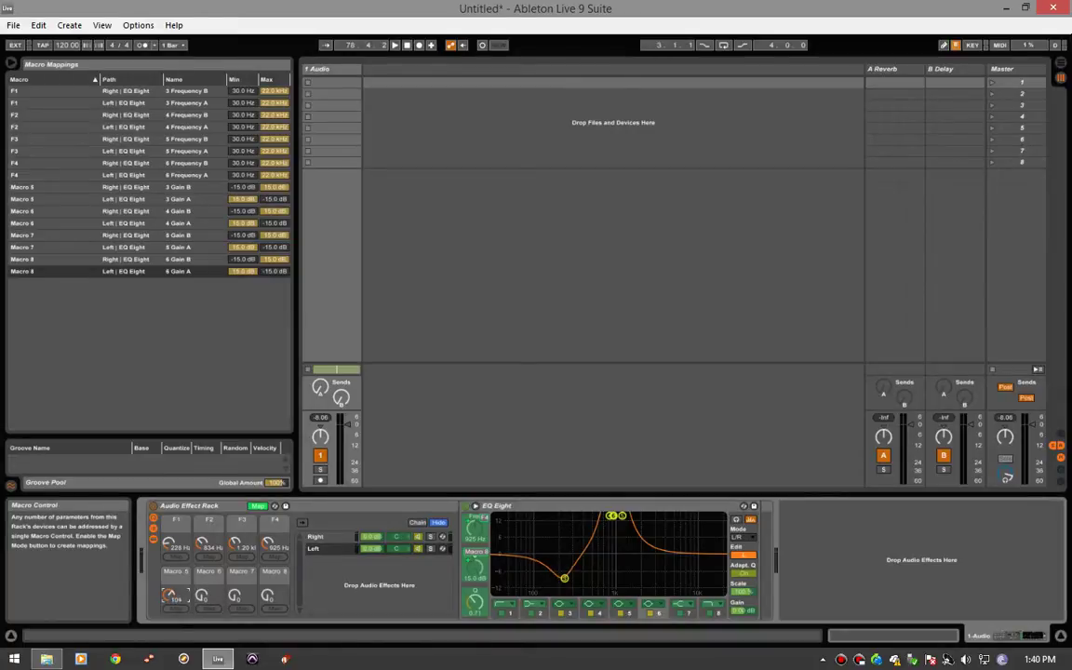
# - Raise Macro 5 to about 117 and compare the band 3 gain in the Right and Left chains' EQ Eight curves
pyautogui.click(384, 539)
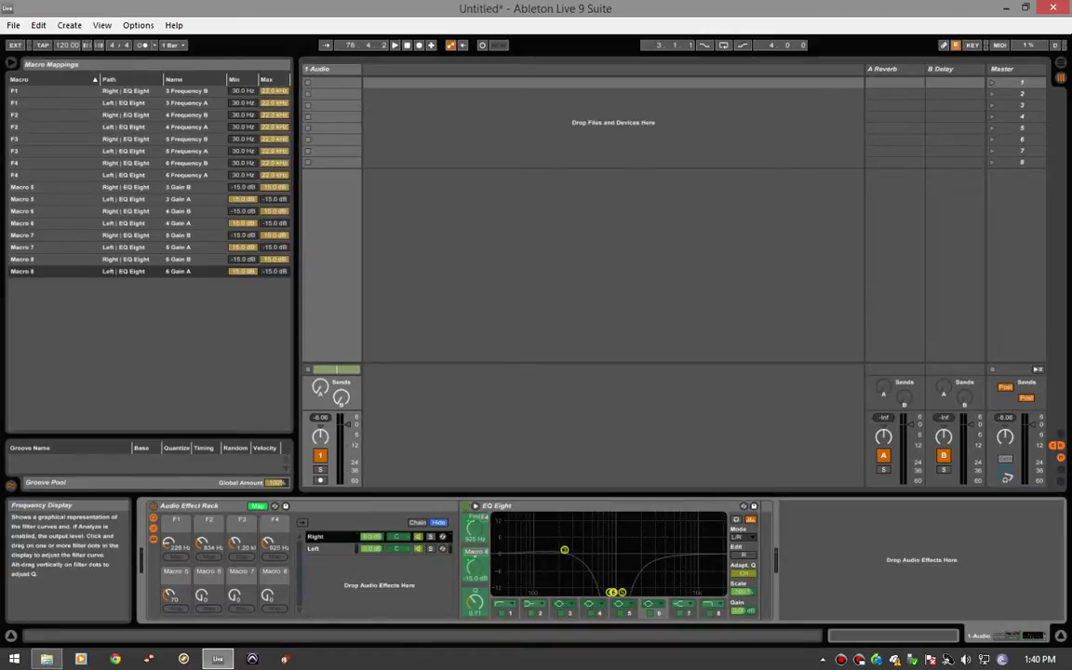
pyautogui.click(564, 550)
pyautogui.click(169, 596)
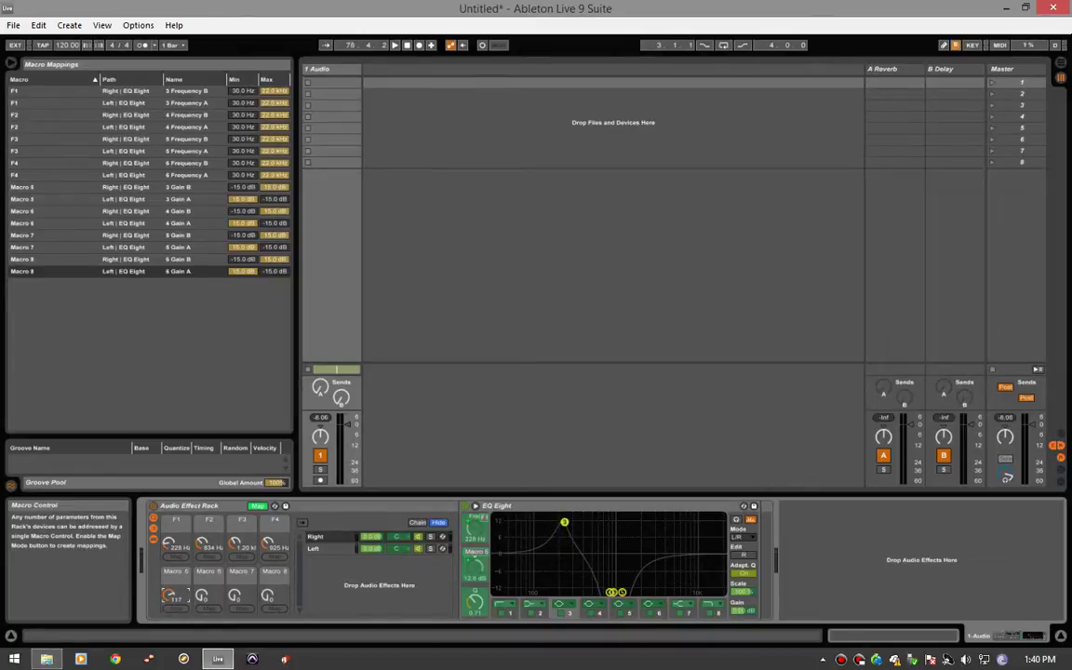
pyautogui.click(316, 540)
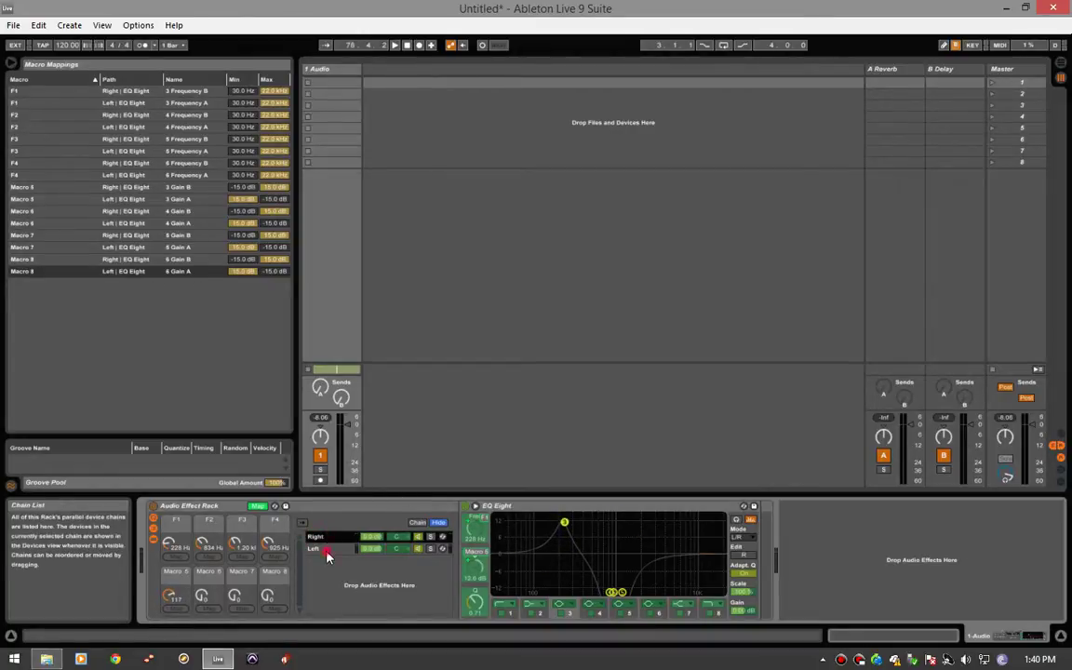
pyautogui.click(327, 551)
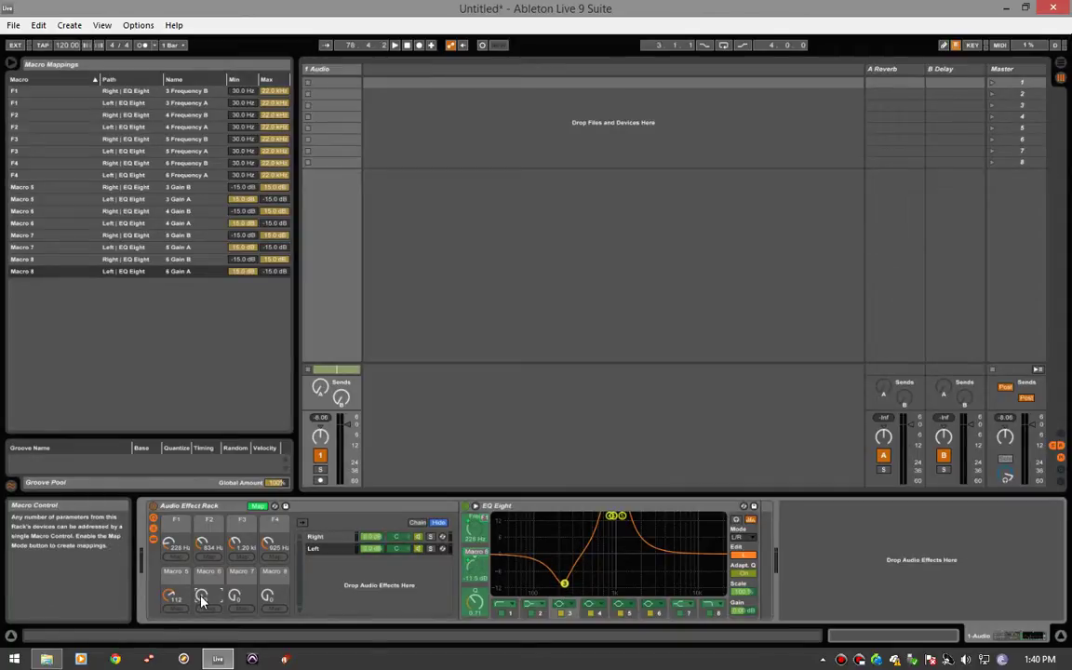
# - Set Macros 5, 6, 7 and 8 of the Audio Effect Rack to 64 and leave macro mapping mode
pyautogui.click(172, 596)
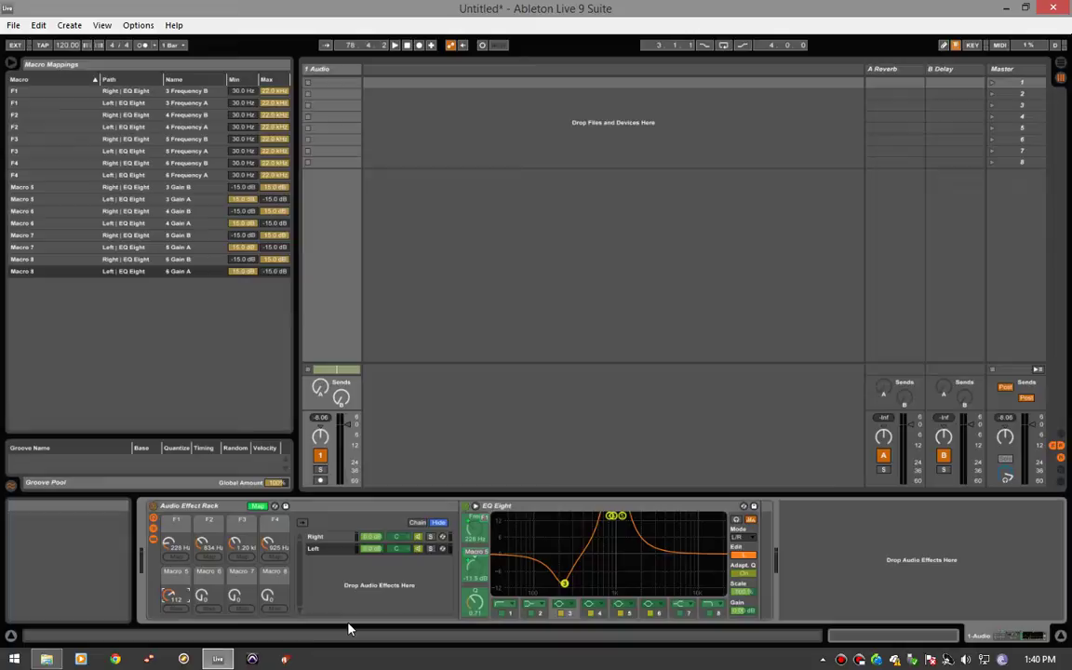
pyautogui.write('64')
pyautogui.click(206, 596)
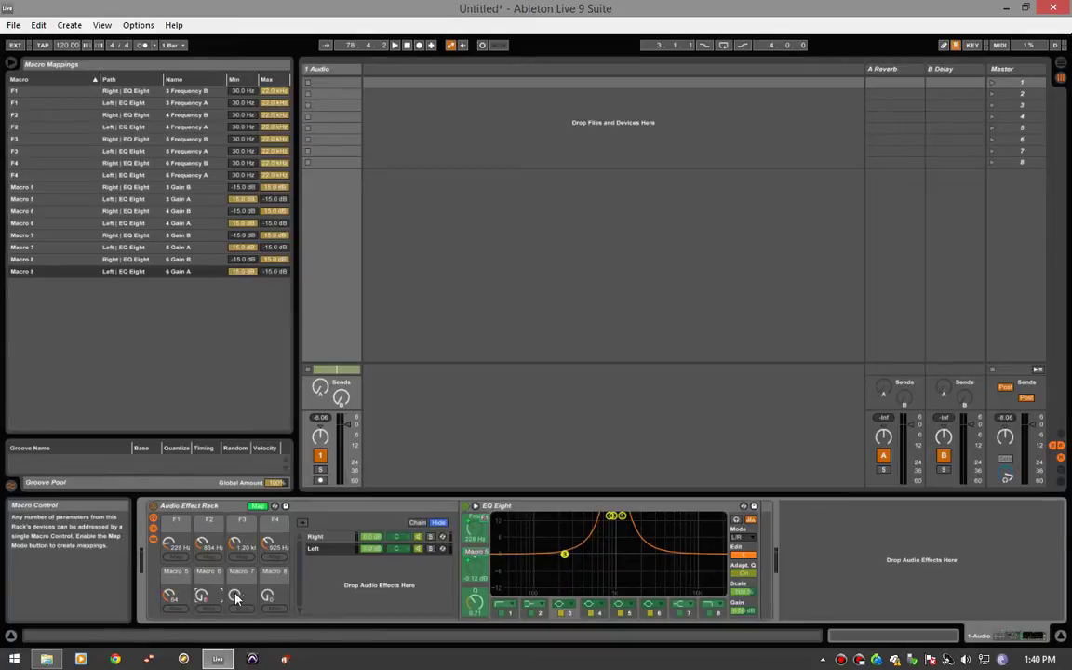
pyautogui.click(232, 598)
pyautogui.write('127')
pyautogui.click(267, 598)
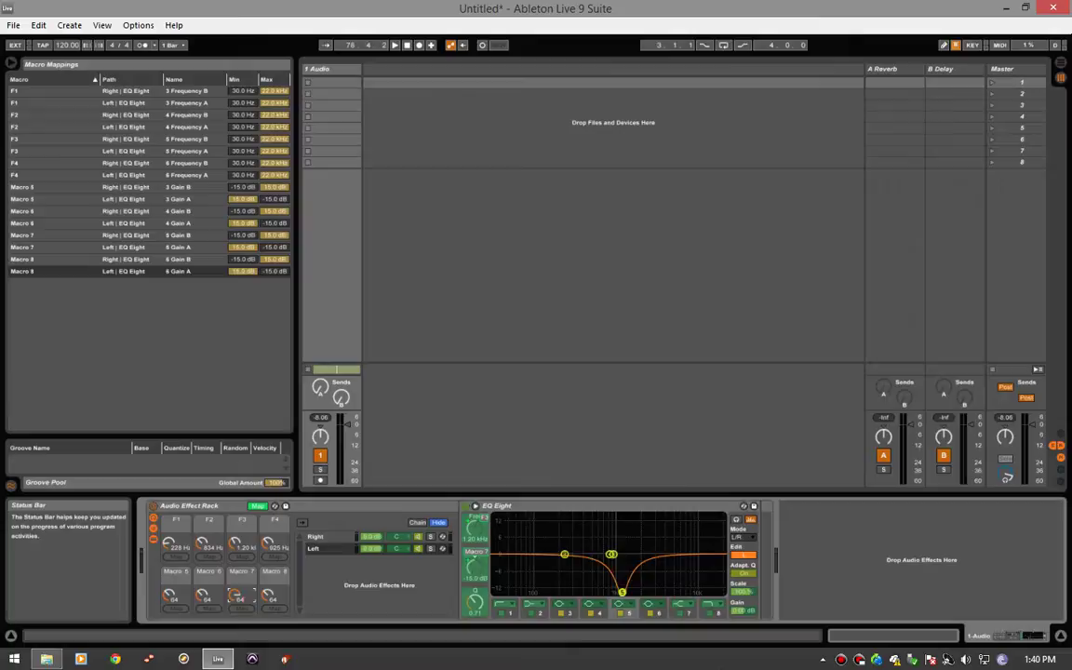
pyautogui.click(257, 508)
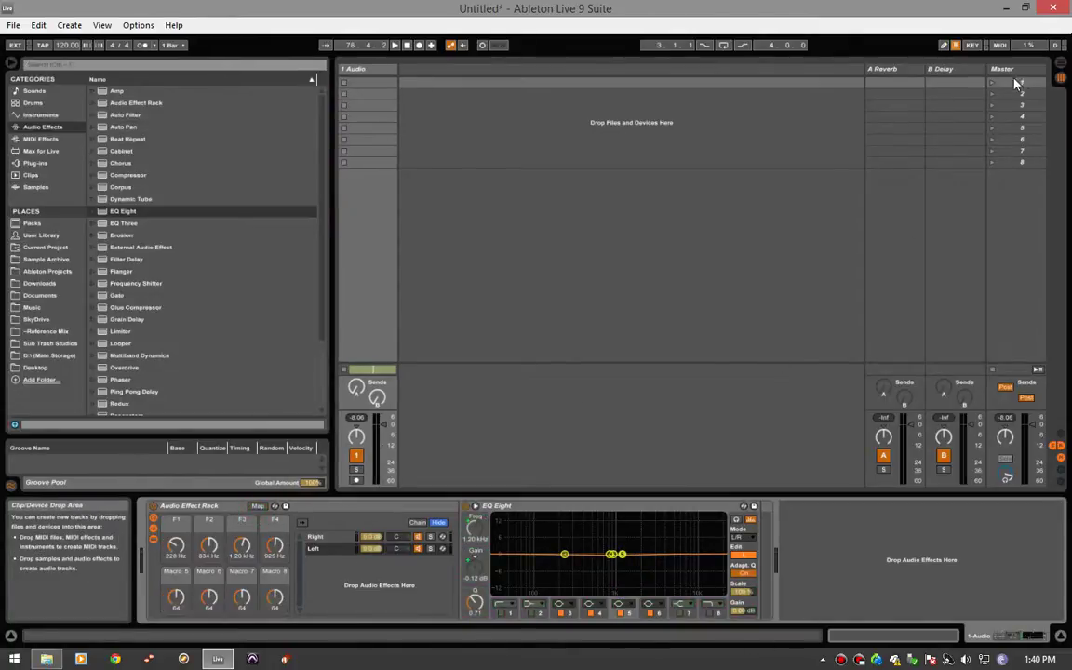
# - Show the Arrangement, start playback and loop the whole 14_ElecGtr08 clip
pyautogui.click(1060, 62)
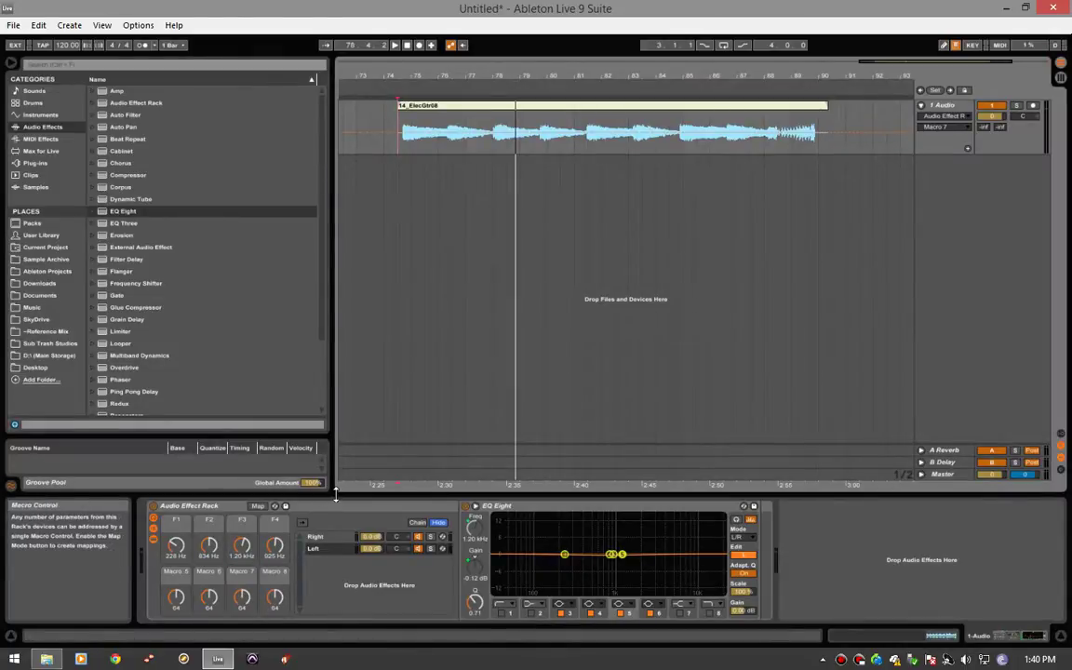
pyautogui.press('space')
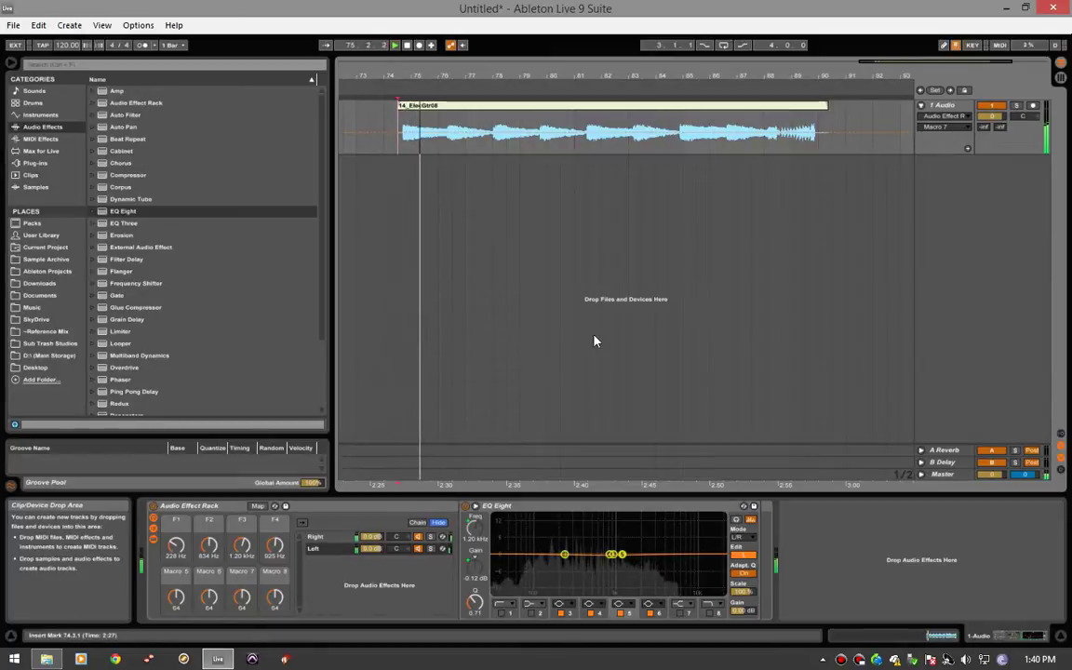
pyautogui.click(648, 104)
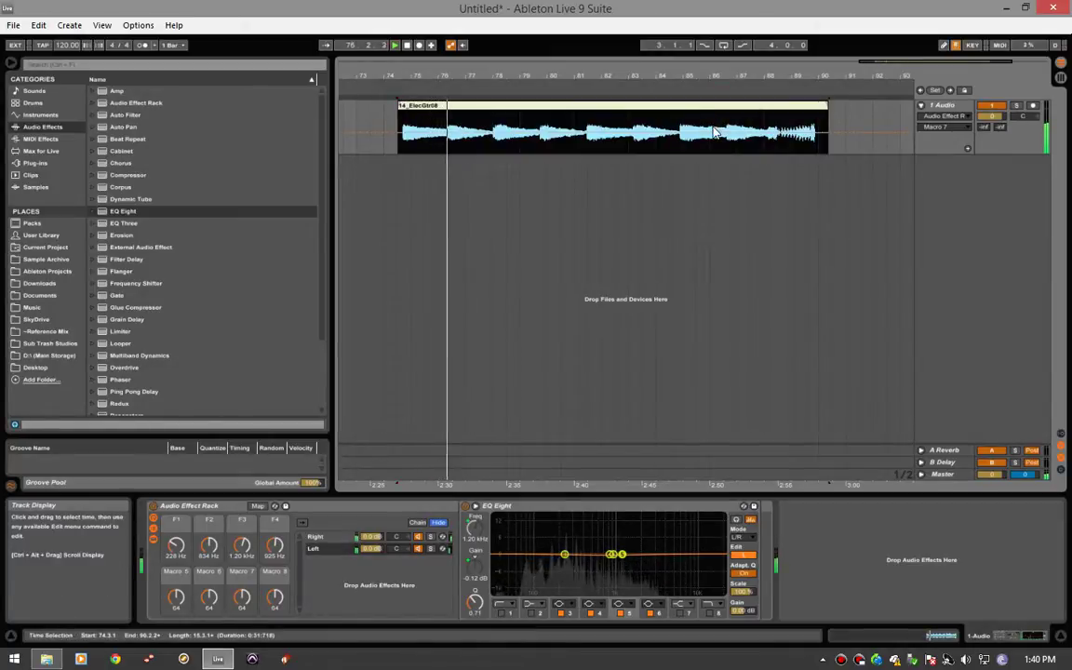
pyautogui.hotkey('ctrl', 'l')
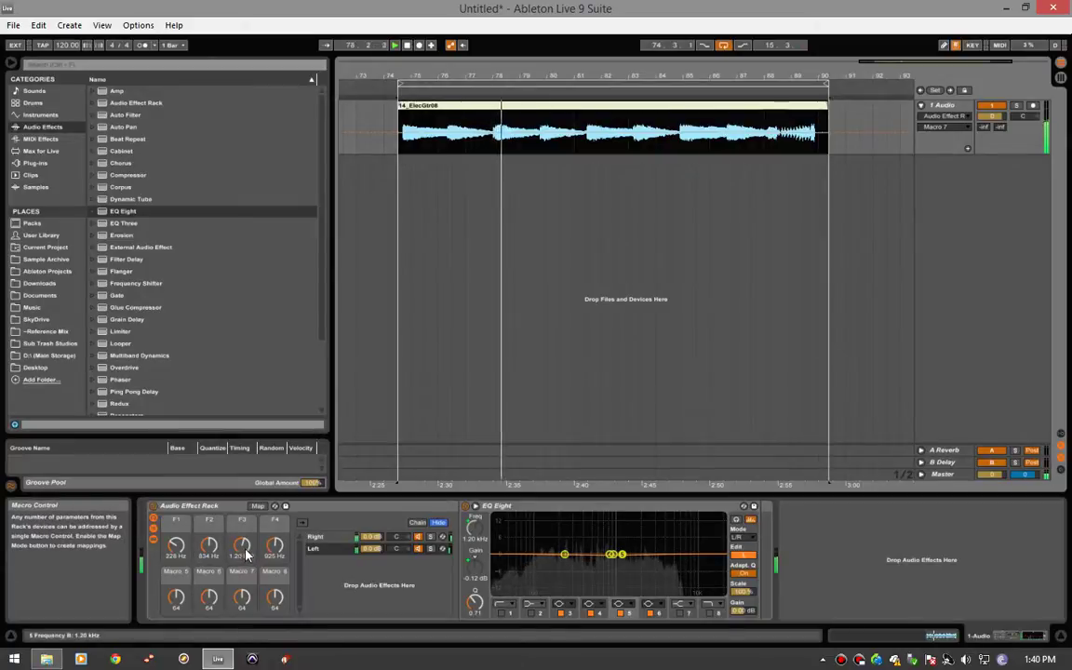
# - Set the F1 macro to about 2.90 kHz with Macro 5 at 23, and F2 to about 6.66 kHz with Macro 6 at 92
pyautogui.moveTo(246, 554); pyautogui.dragTo(247, 510)
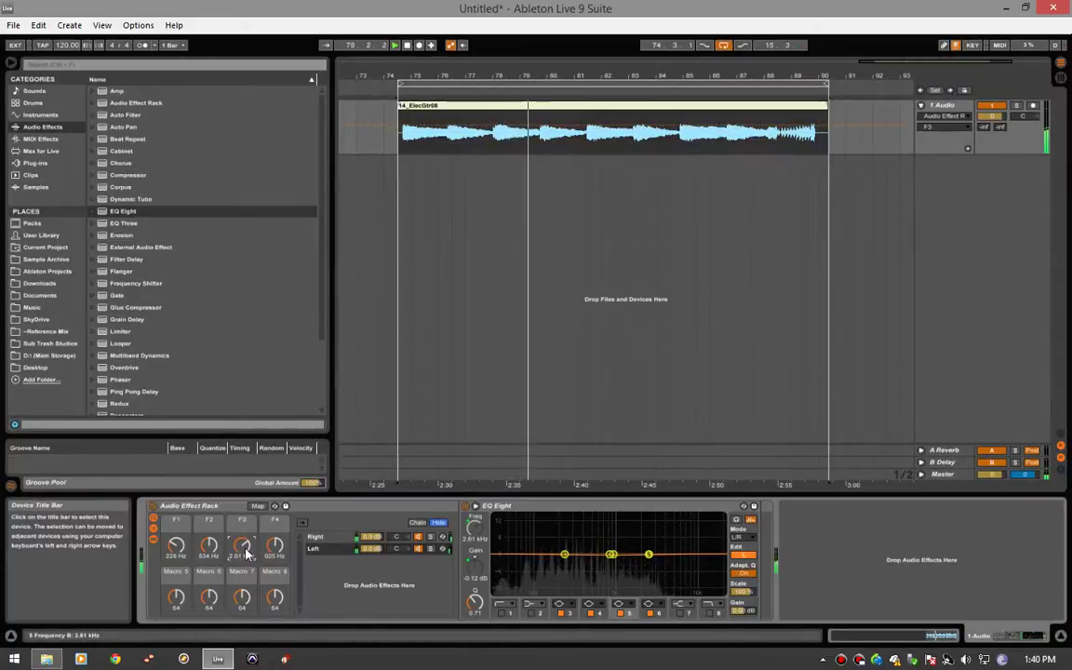
pyautogui.moveTo(177, 550); pyautogui.dragTo(177, 503)
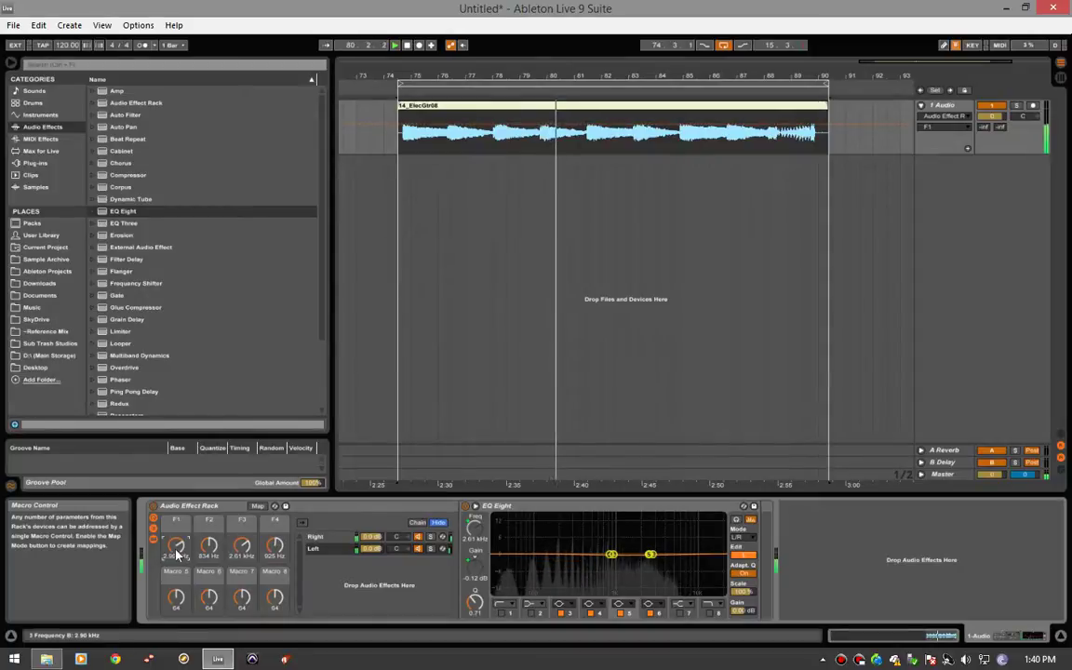
pyautogui.moveTo(177, 597)
pyautogui.mouseDown()
pyautogui.moveTo(177, 550)
pyautogui.moveTo(176, 605)
pyautogui.mouseUp()
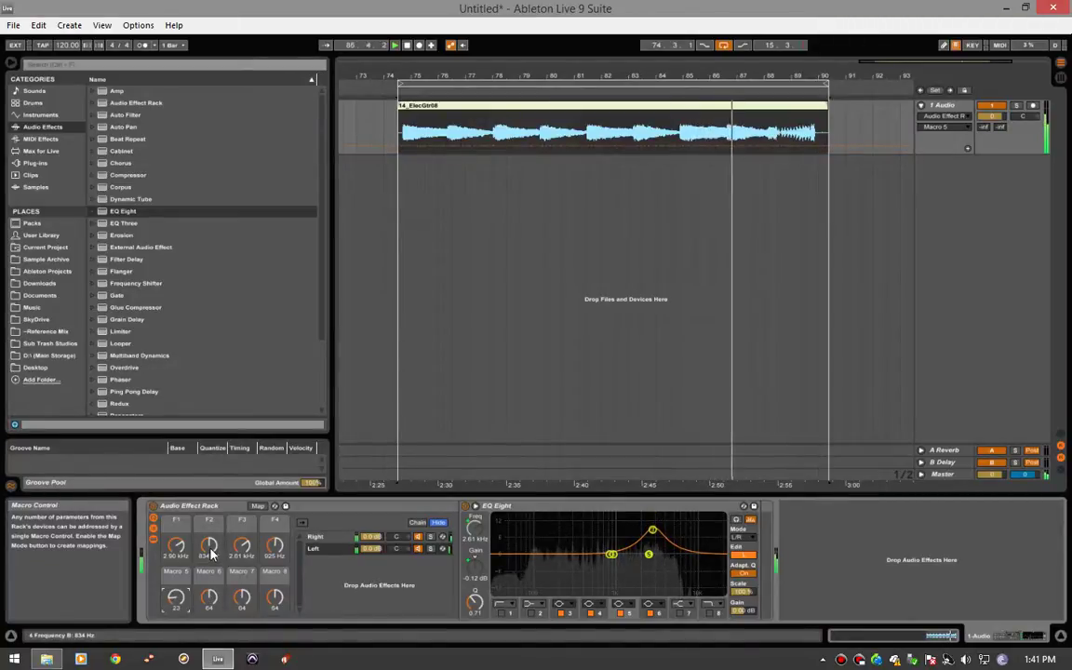
pyautogui.moveTo(211, 553); pyautogui.dragTo(210, 546)
pyautogui.moveTo(210, 598); pyautogui.dragTo(209, 583)
# - Set the F3 macro to about 94.1 Hz with Macro 7 at 49, and F4 to about 496 Hz with Macro 8 at 83
pyautogui.moveTo(242, 547); pyautogui.dragTo(242, 575)
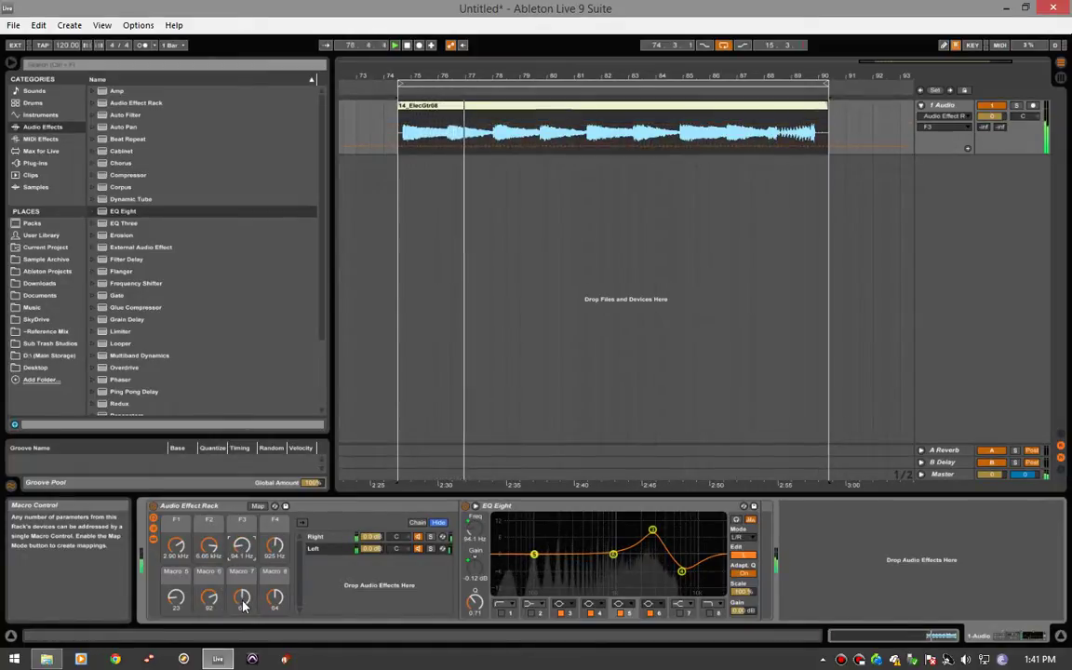
pyautogui.moveTo(242, 602); pyautogui.dragTo(205, 588)
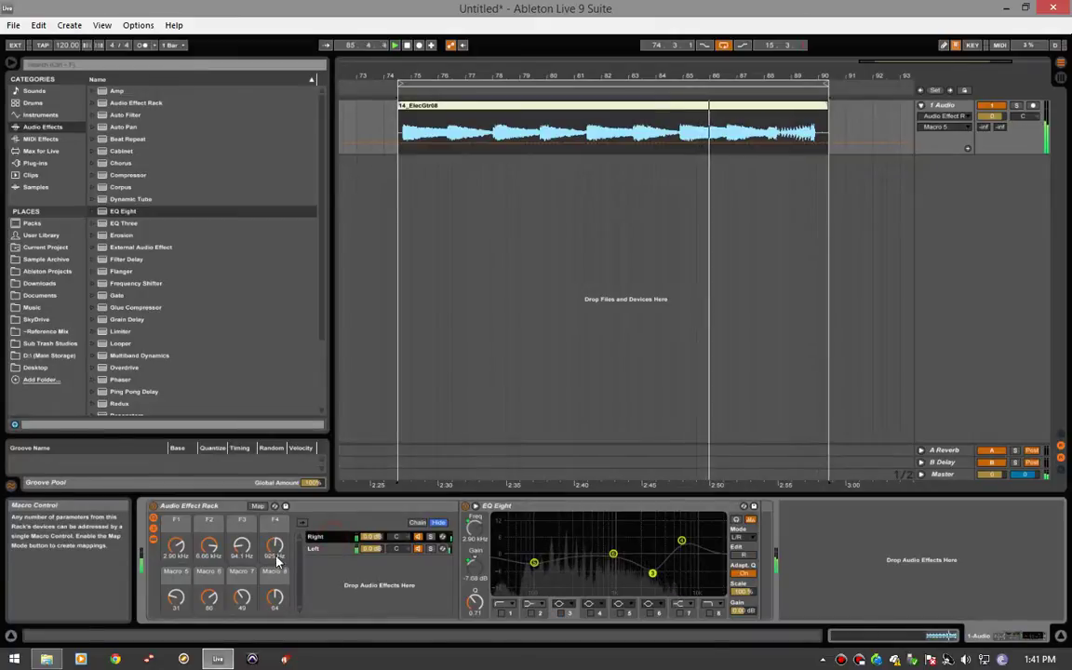
pyautogui.moveTo(273, 548); pyautogui.dragTo(275, 579)
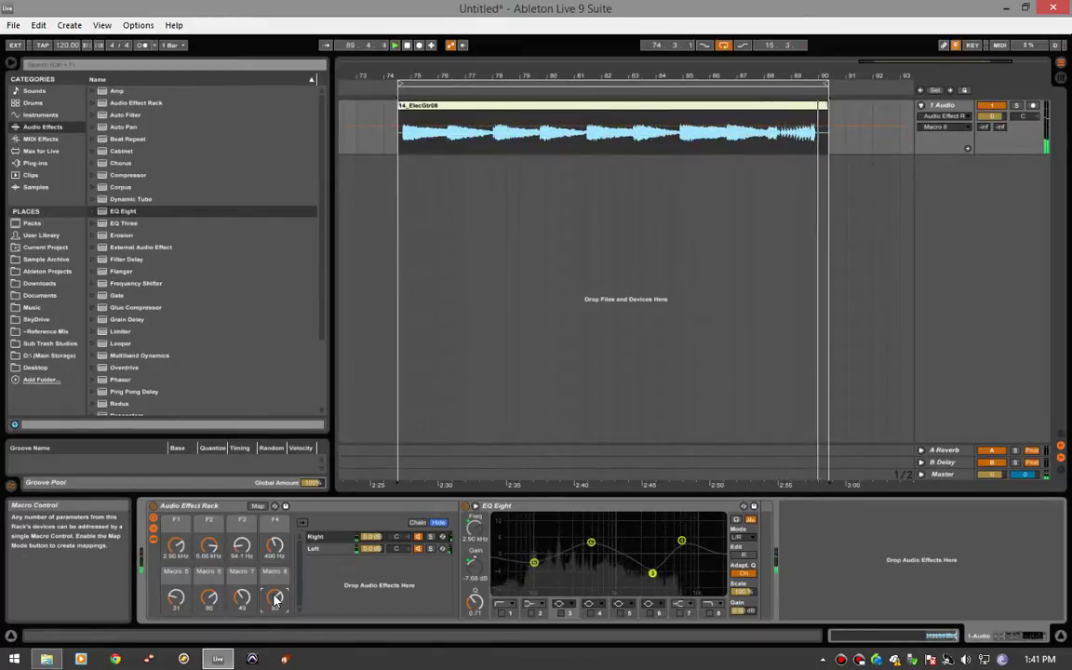
pyautogui.click(584, 153)
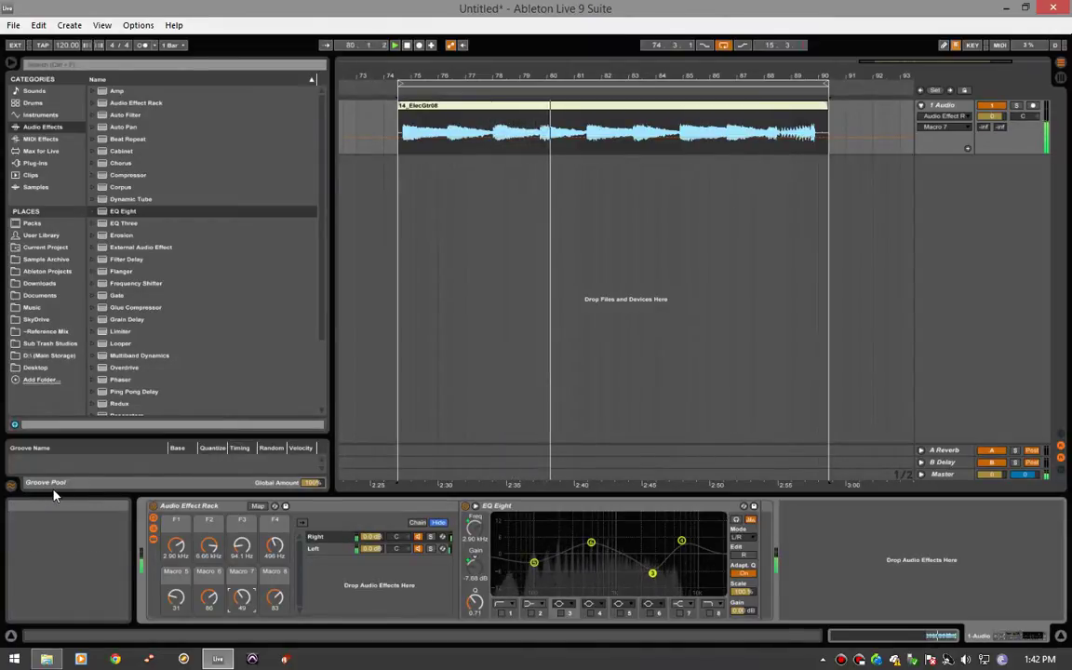
# - Bypass and re-enable the Audio Effect Rack to compare the sound, and adjust Macro 6 to 77 and Macro 8 to 79
pyautogui.click(155, 511)
pyautogui.moveTo(235, 659)
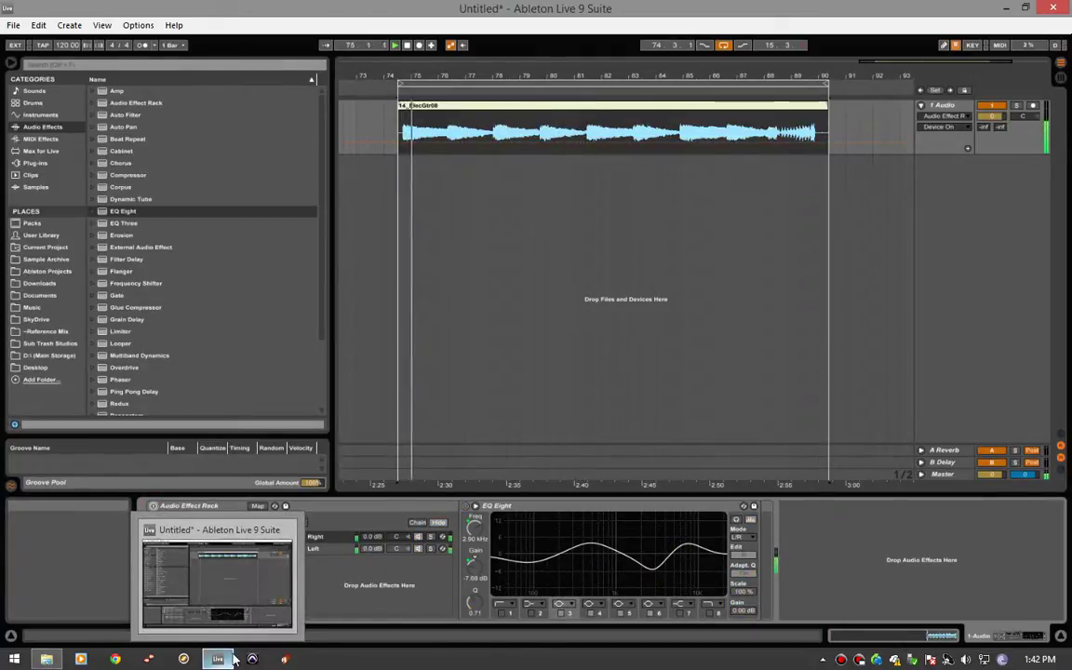
pyautogui.click(154, 511)
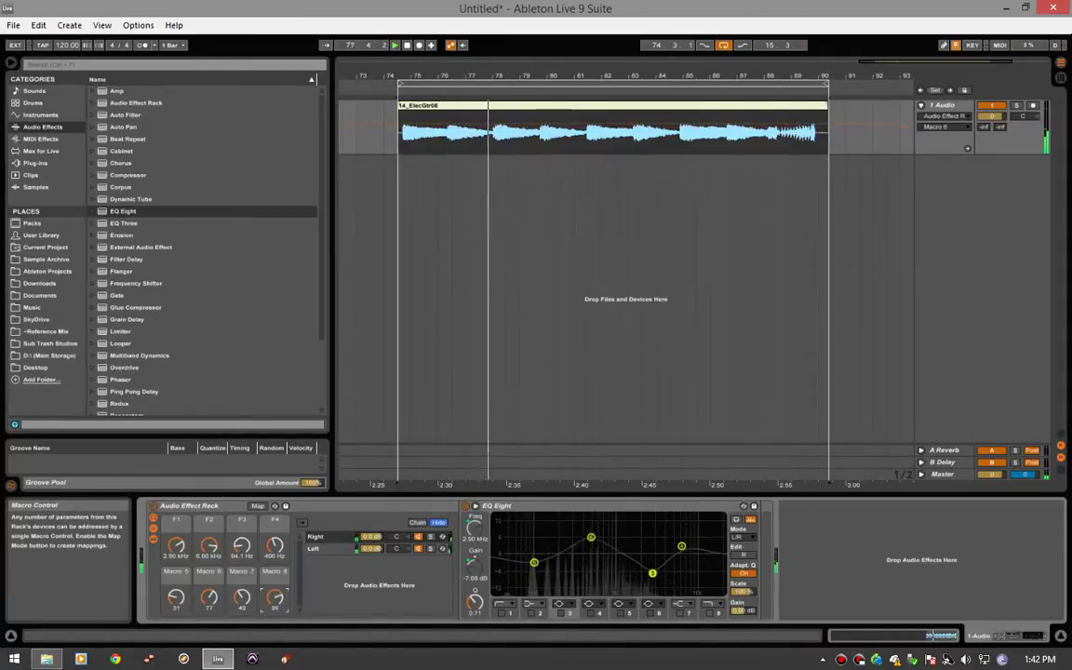
pyautogui.moveTo(274, 598)
pyautogui.mouseDown()
pyautogui.moveTo(274, 549)
pyautogui.moveTo(275, 598)
pyautogui.mouseUp()
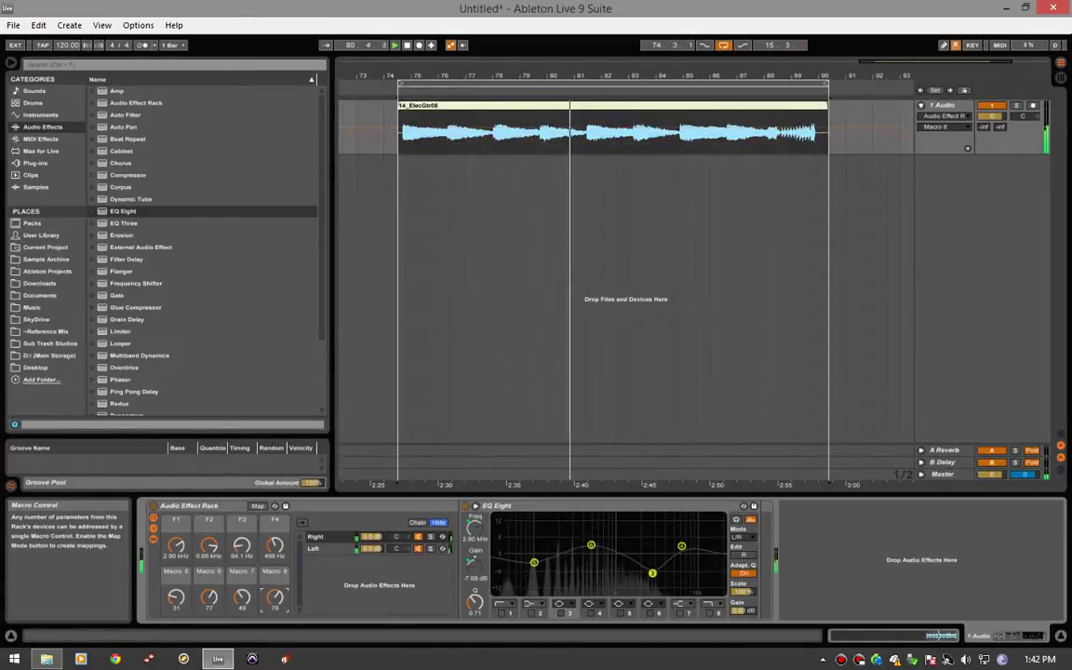